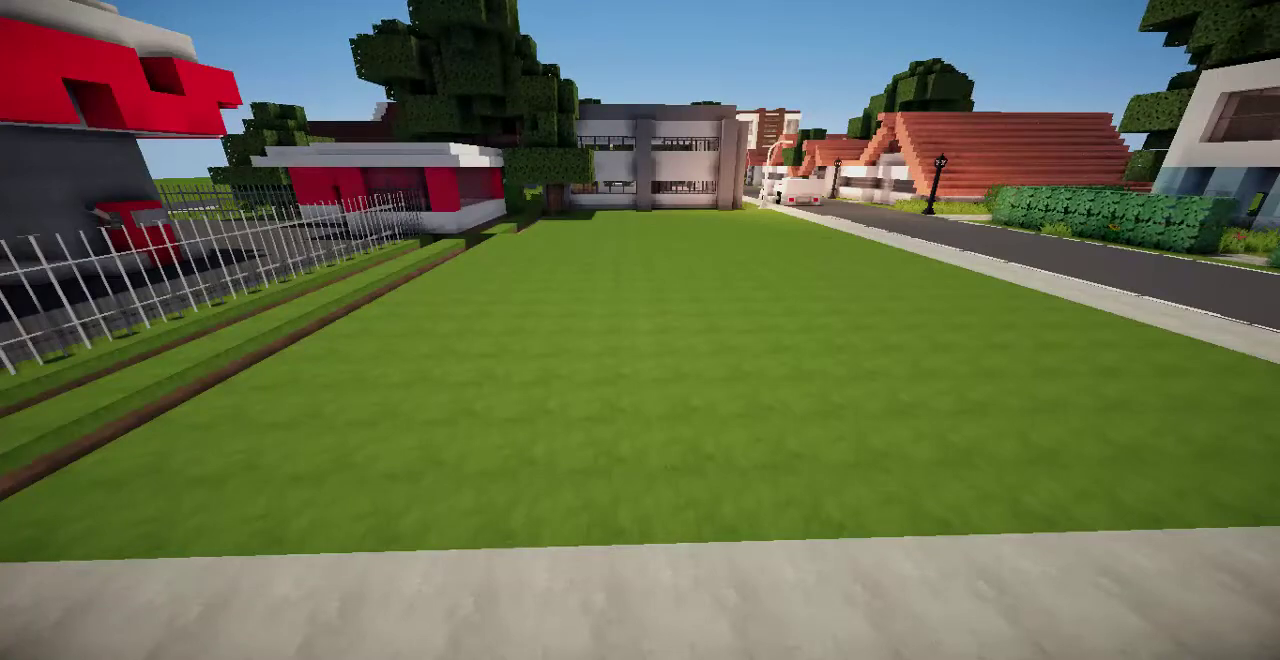
Walk along the road onto the grass lot, clearing a block at its front edge
key(F1)
key(w)
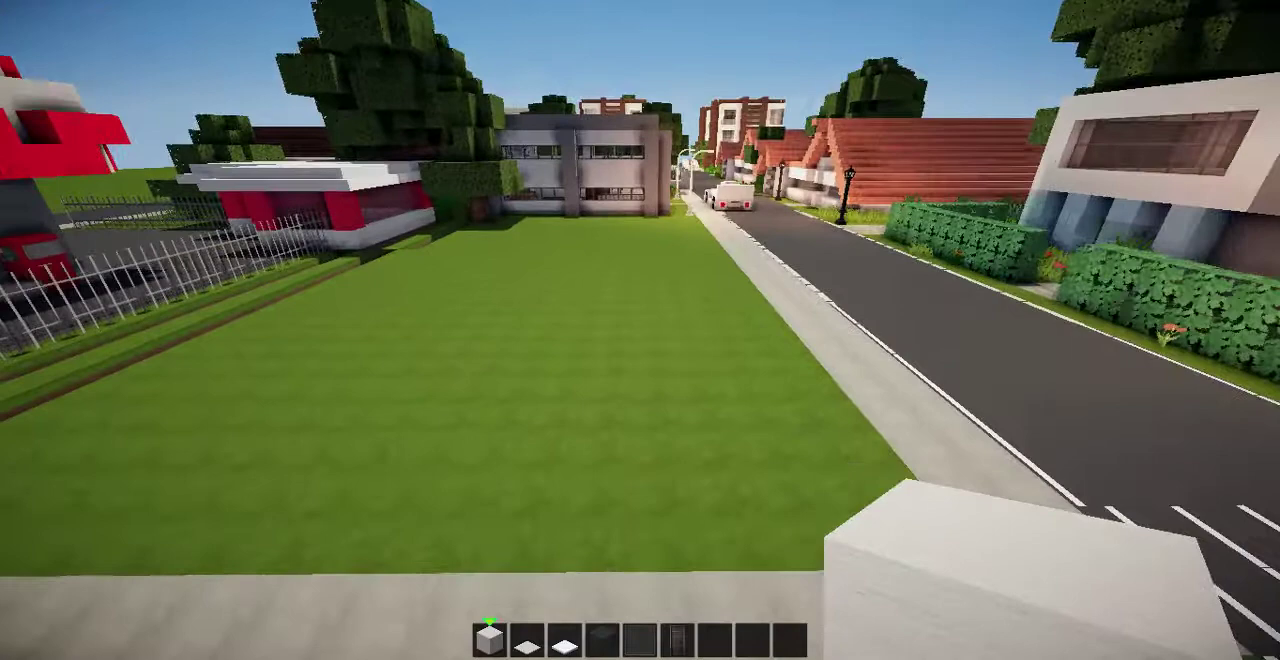
key(w)
scroll(640, 330, down, 1)
scroll(640, 330, up, 1)
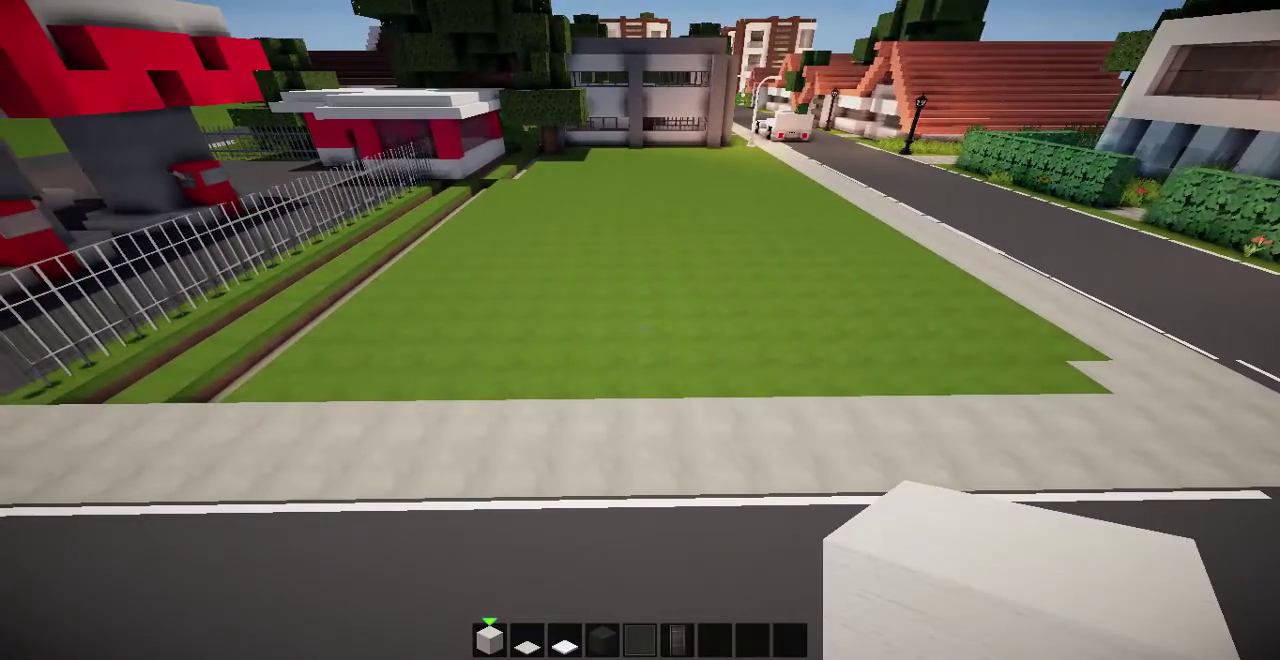
key(w)
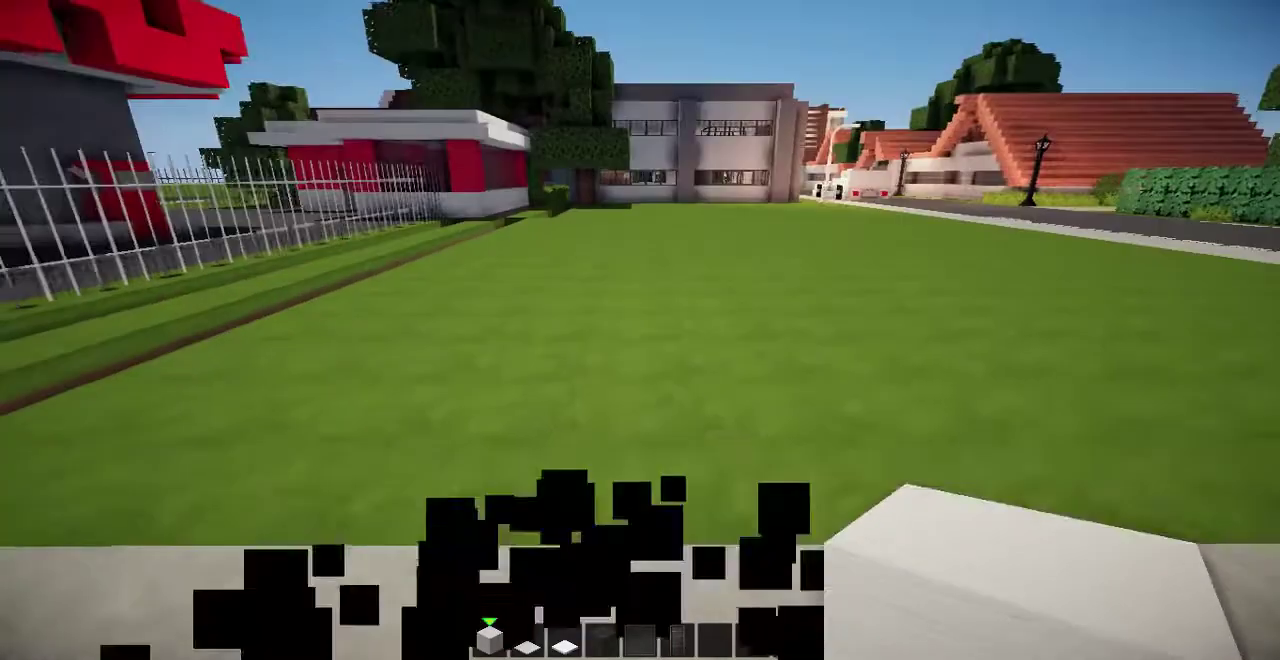
click(640, 330)
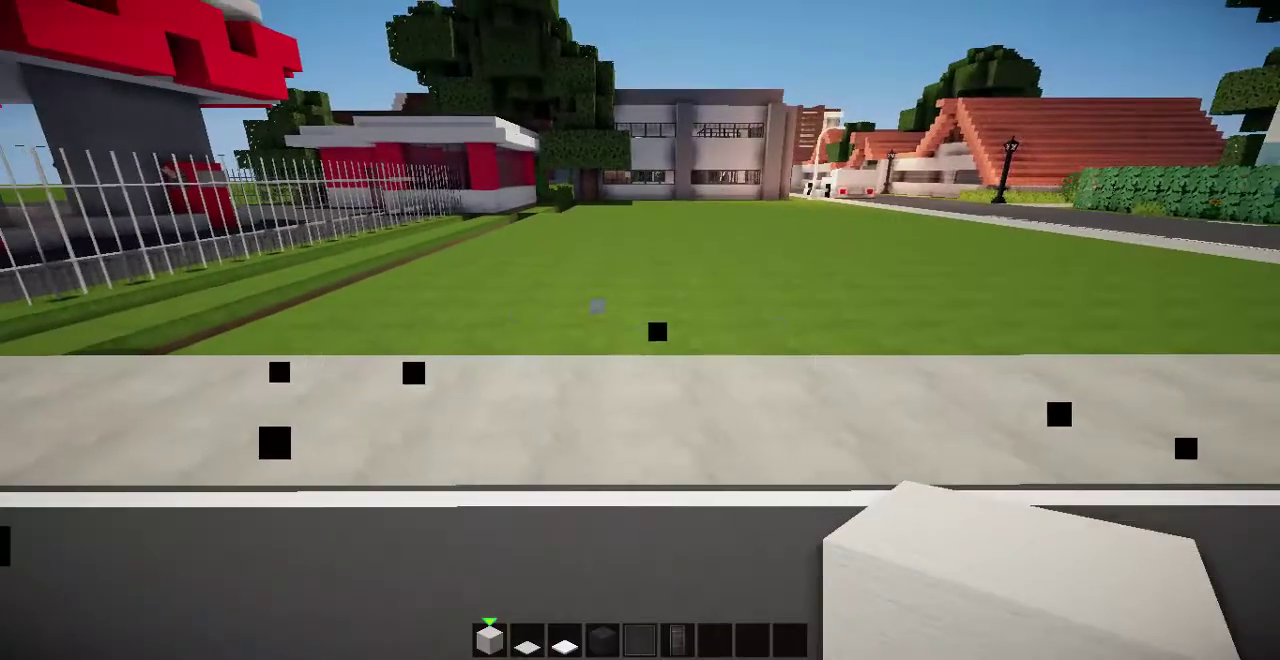
key(w)
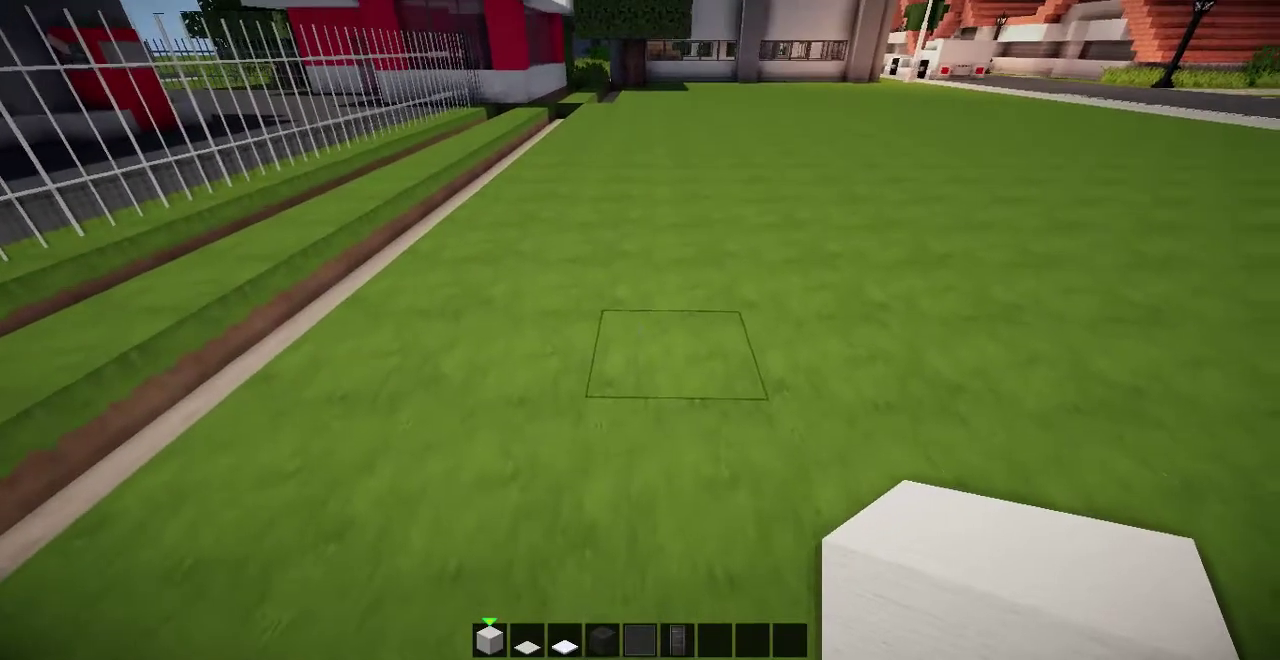
Lay a straight row of six white wool blocks along the lot
right_click(640, 330)
right_click(640, 330)
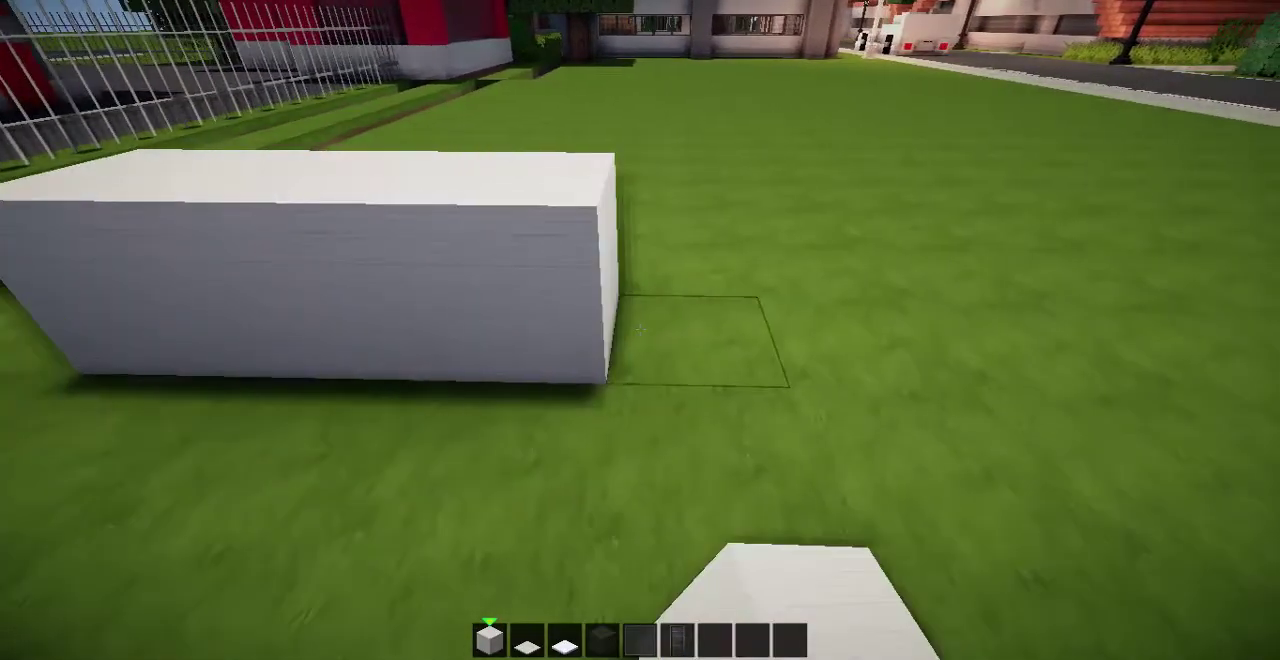
right_click(640, 330)
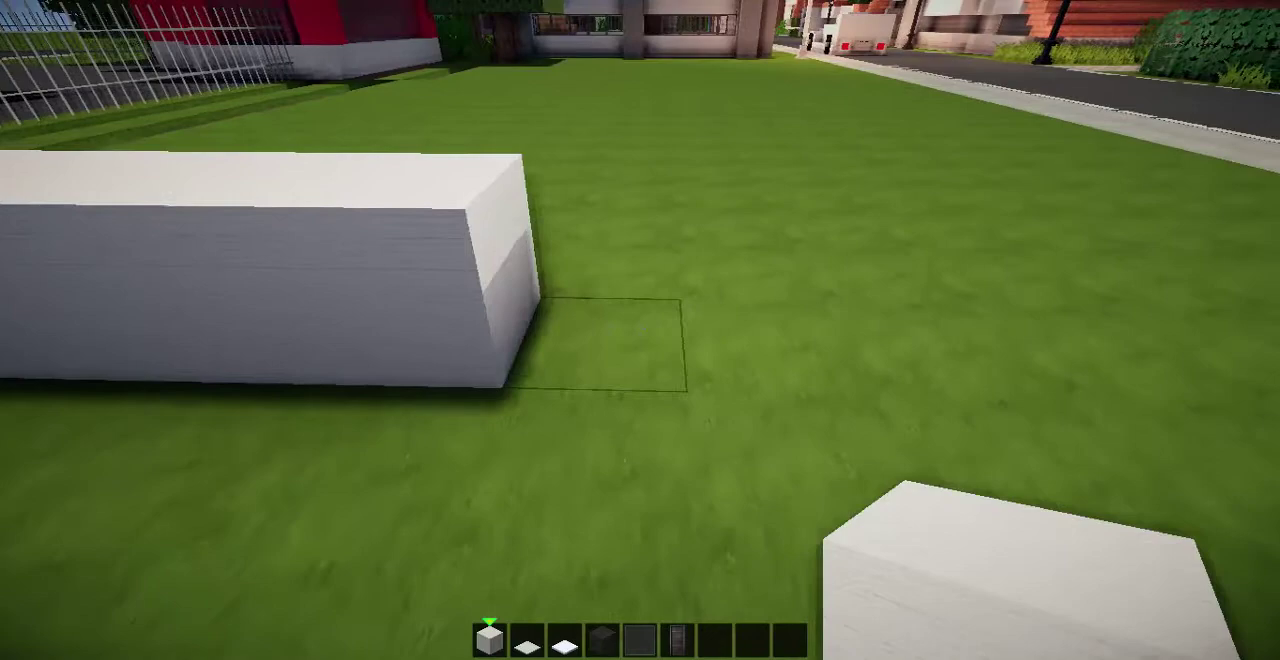
right_click(640, 330)
right_click(640, 330)
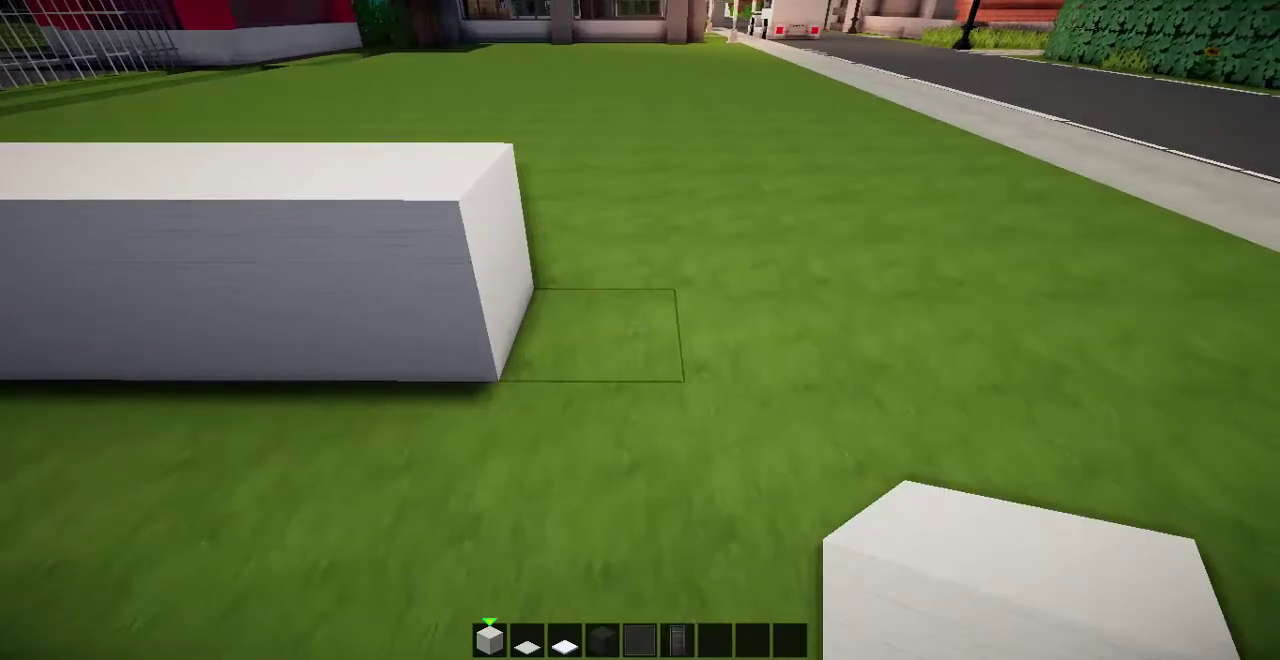
right_click(640, 330)
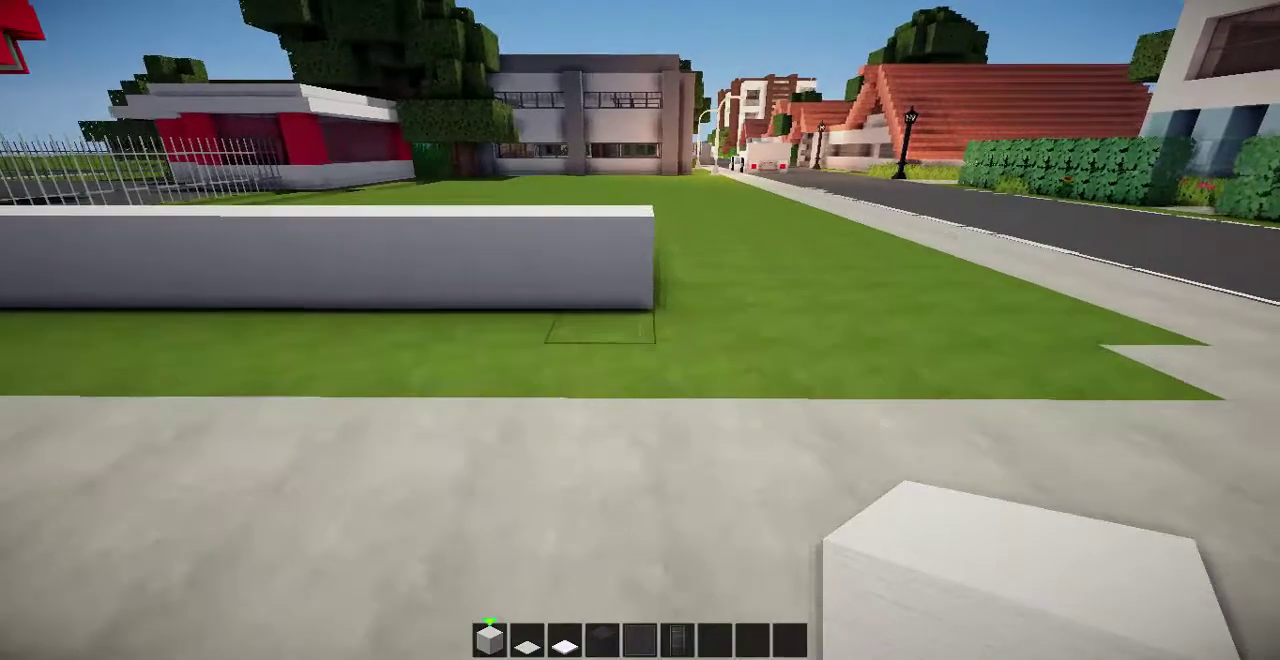
Extend the white wool wall toward the sidewalk, keeping white wool selected
key(d)
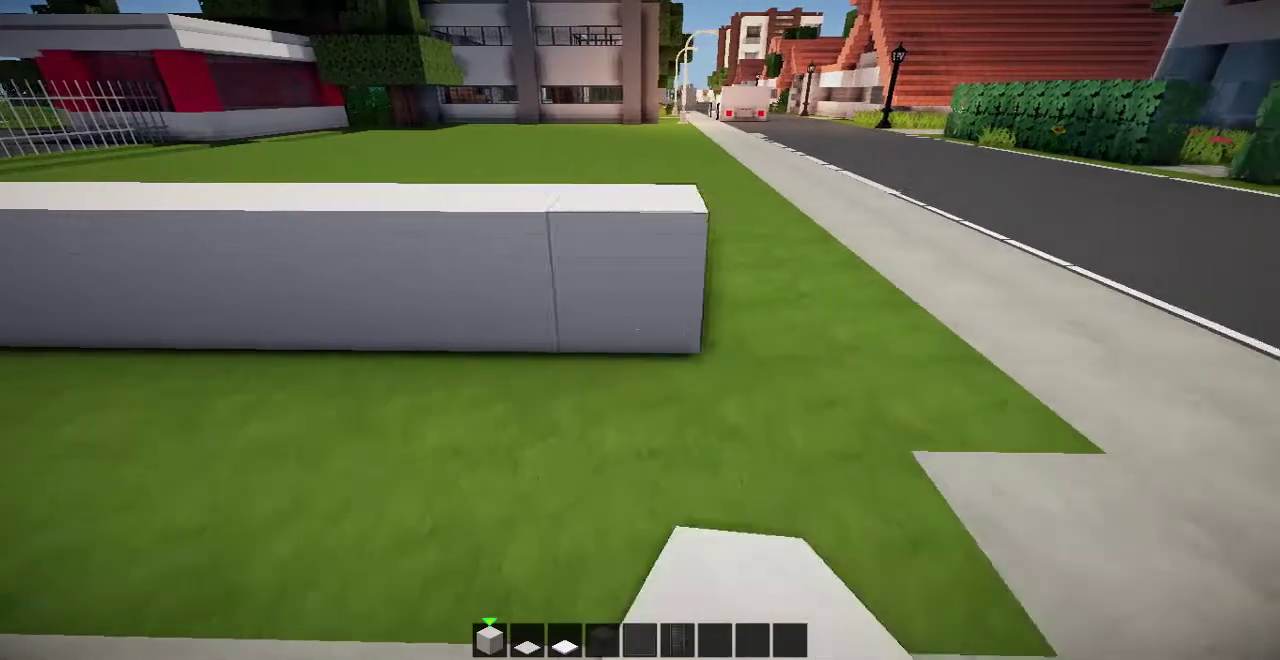
right_click(640, 330)
key(s)
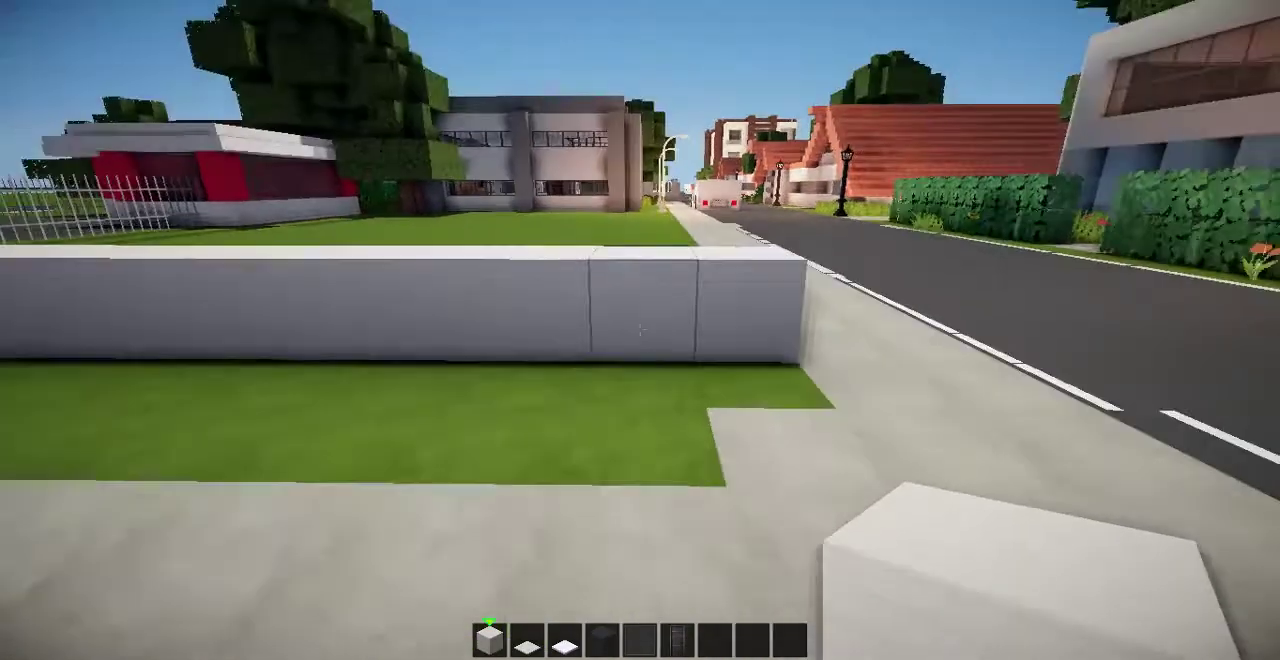
key(2)
key(1)
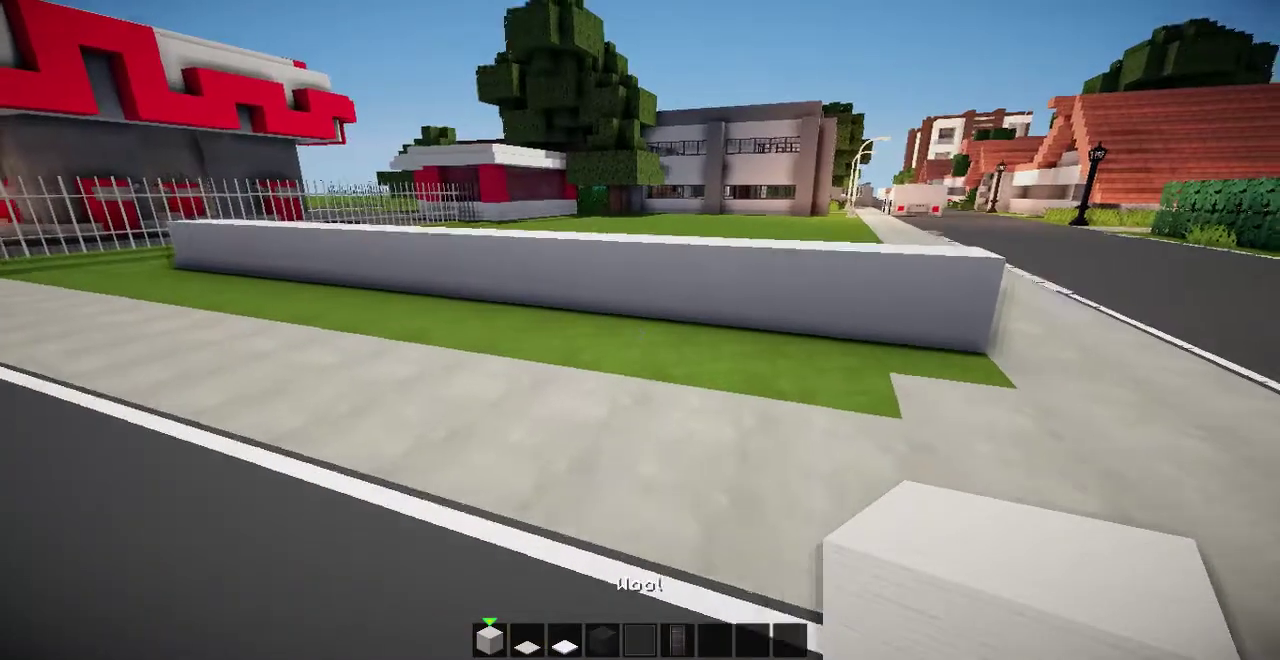
At the wall's far end, start a perpendicular white wool wall forming the L corner
key(w)
key(w)
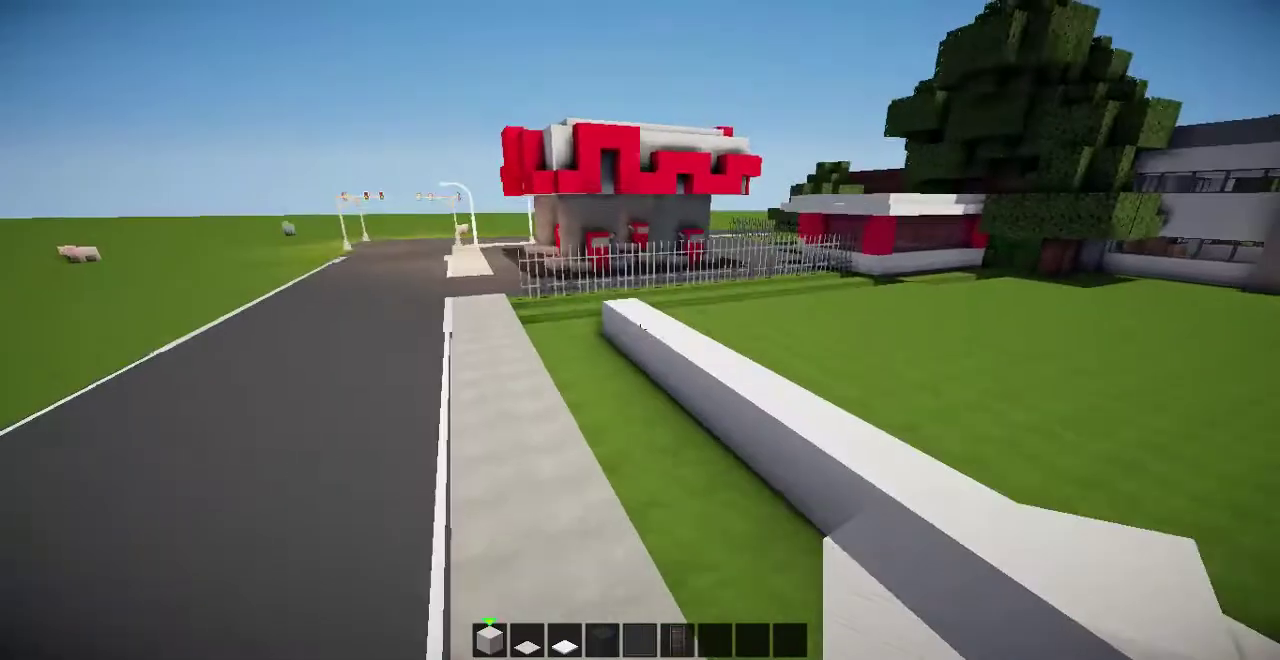
key(w)
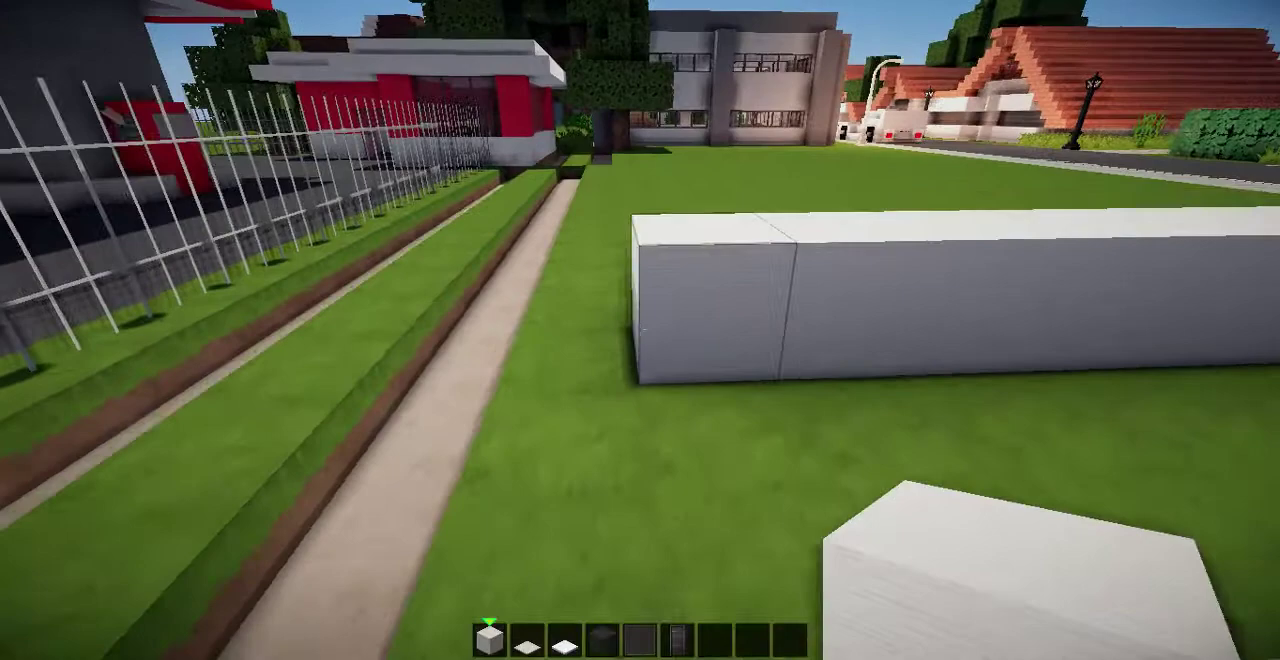
key(w)
key(w)
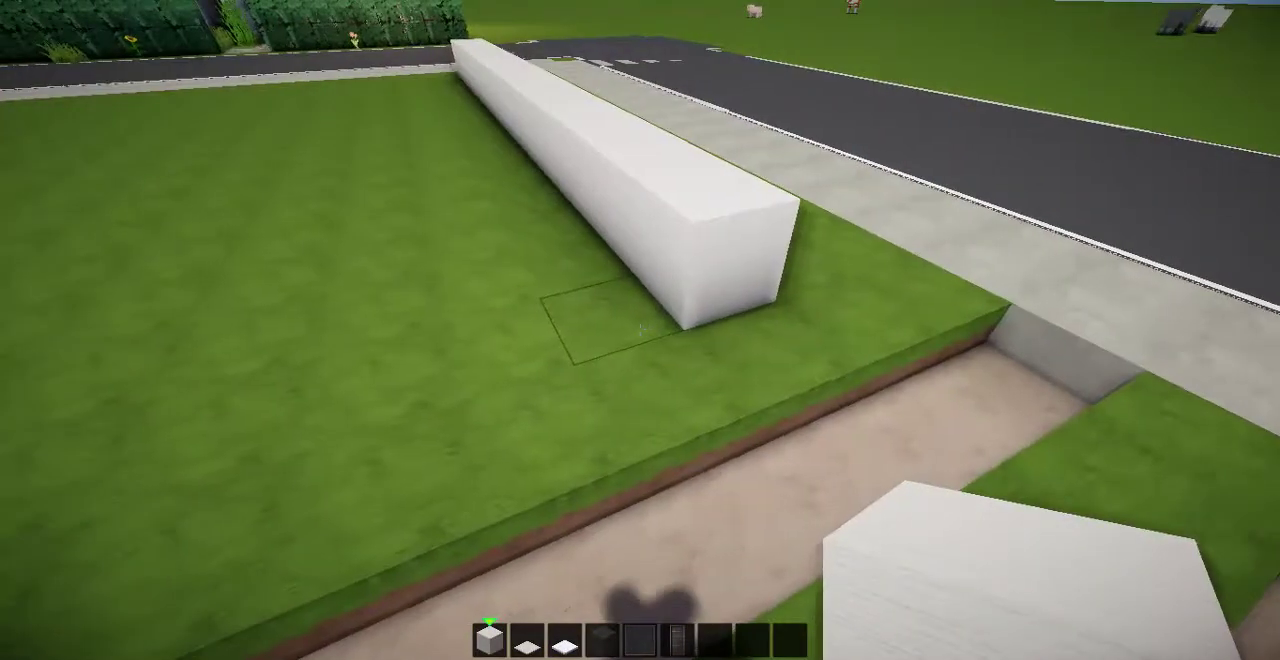
right_click(640, 330)
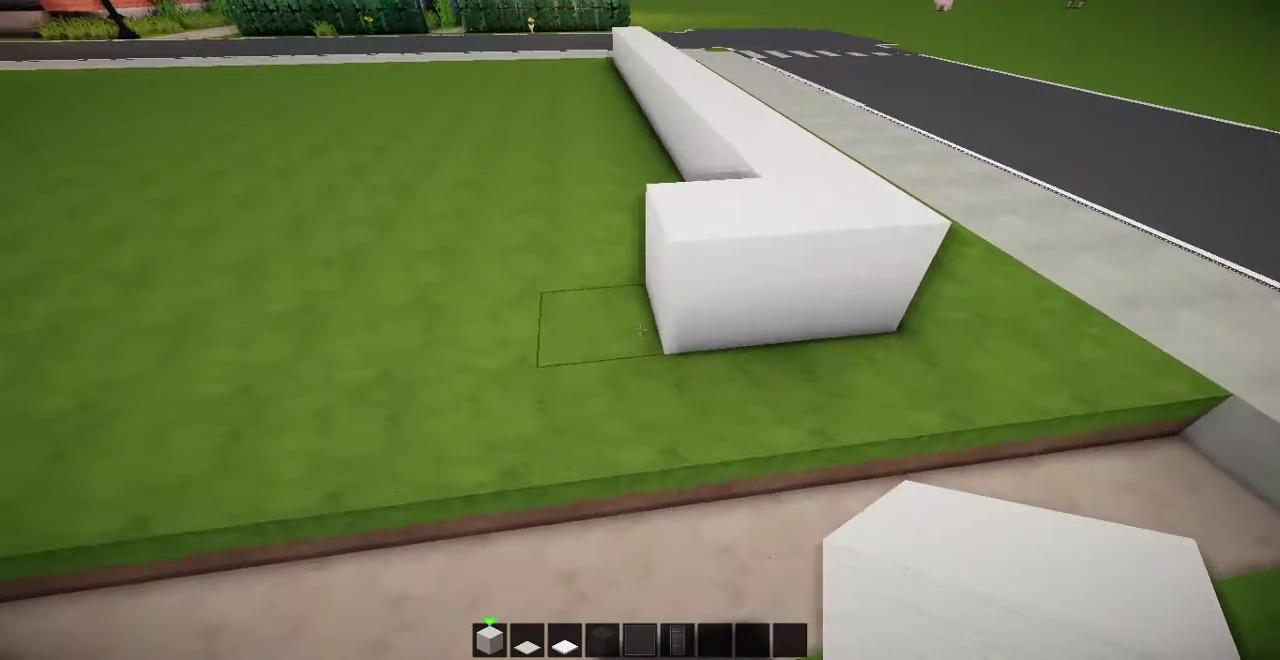
key(a)
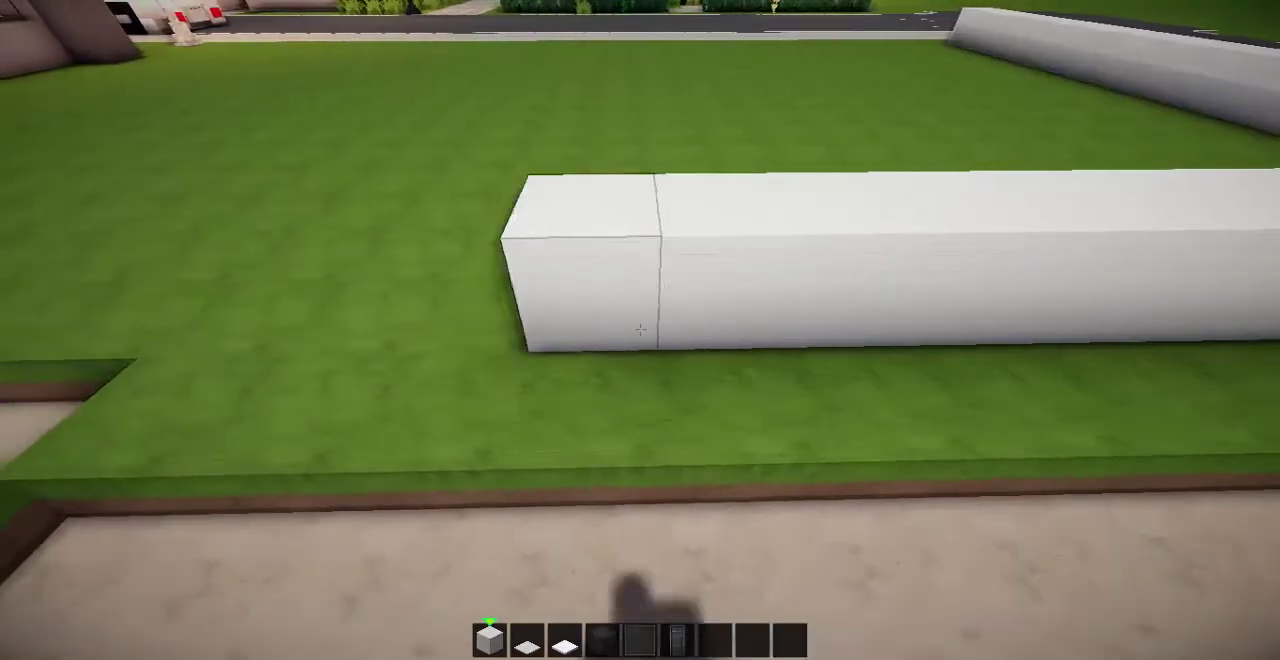
right_click(640, 330)
key(s)
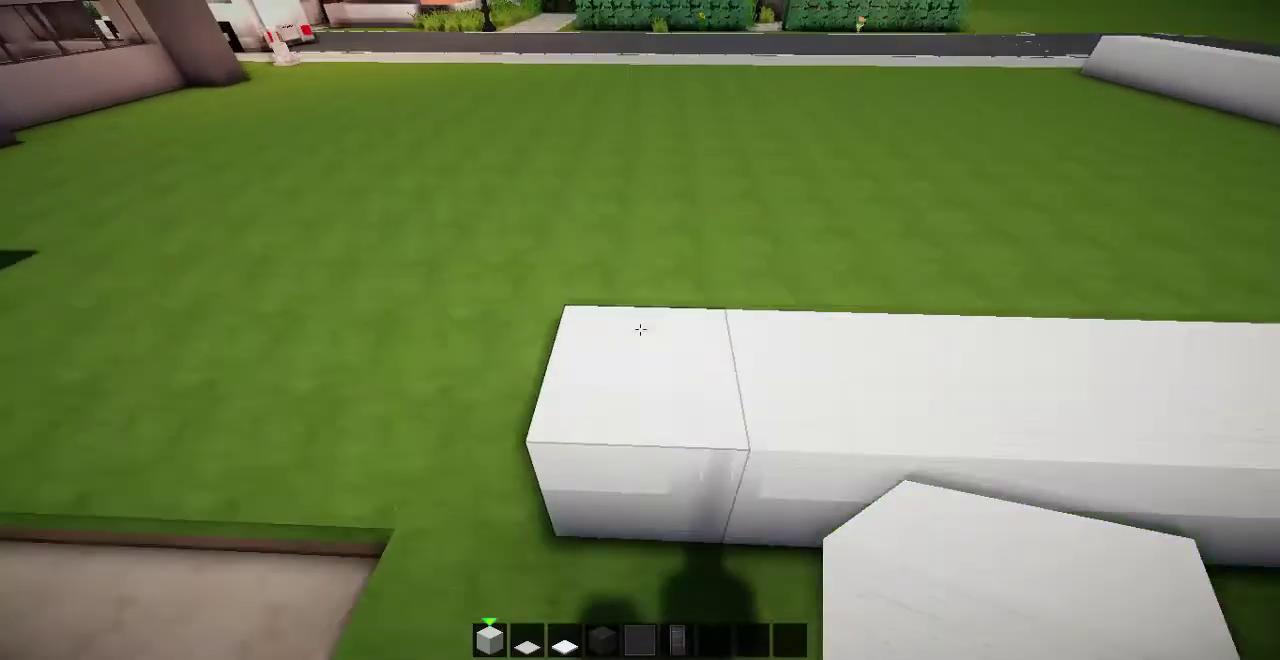
key(w)
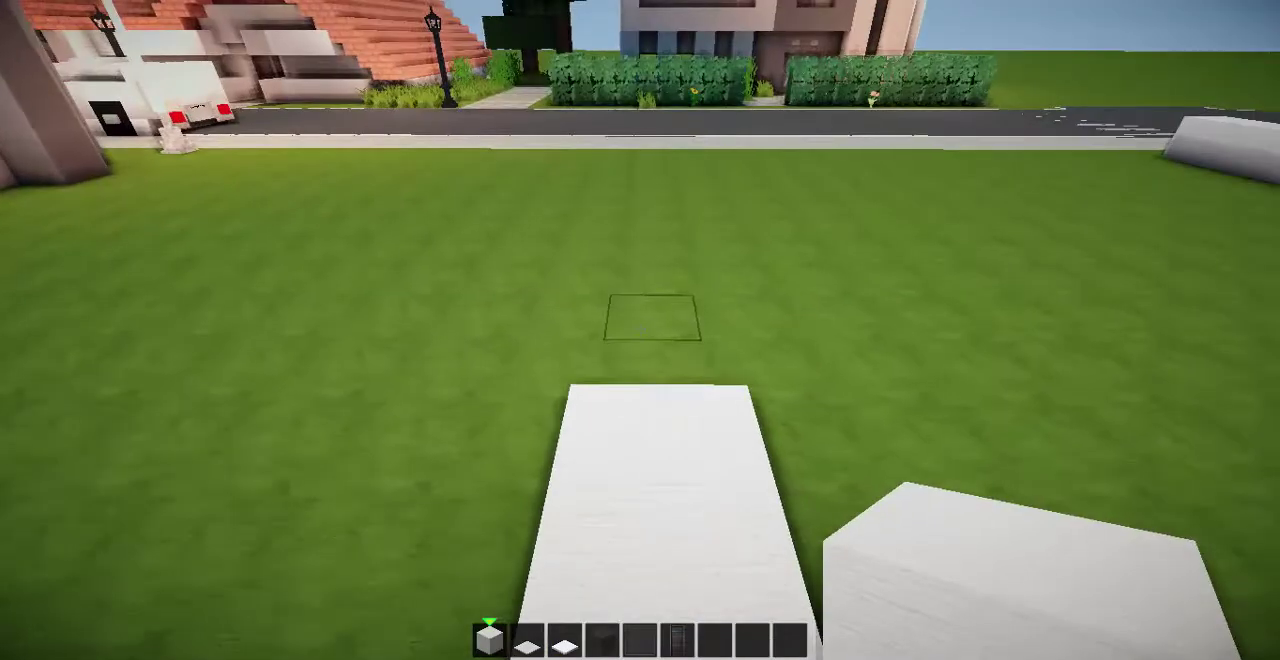
Close the white wool rectangle and break one front block for a doorway
right_click(640, 330)
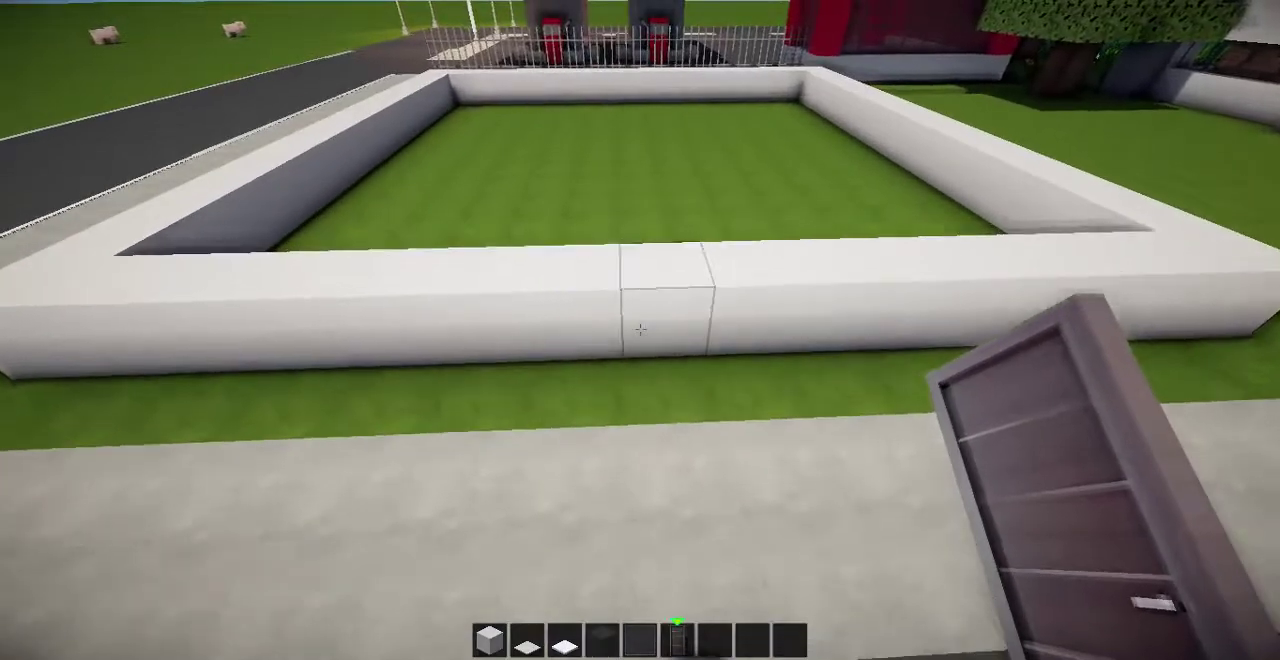
click(640, 330)
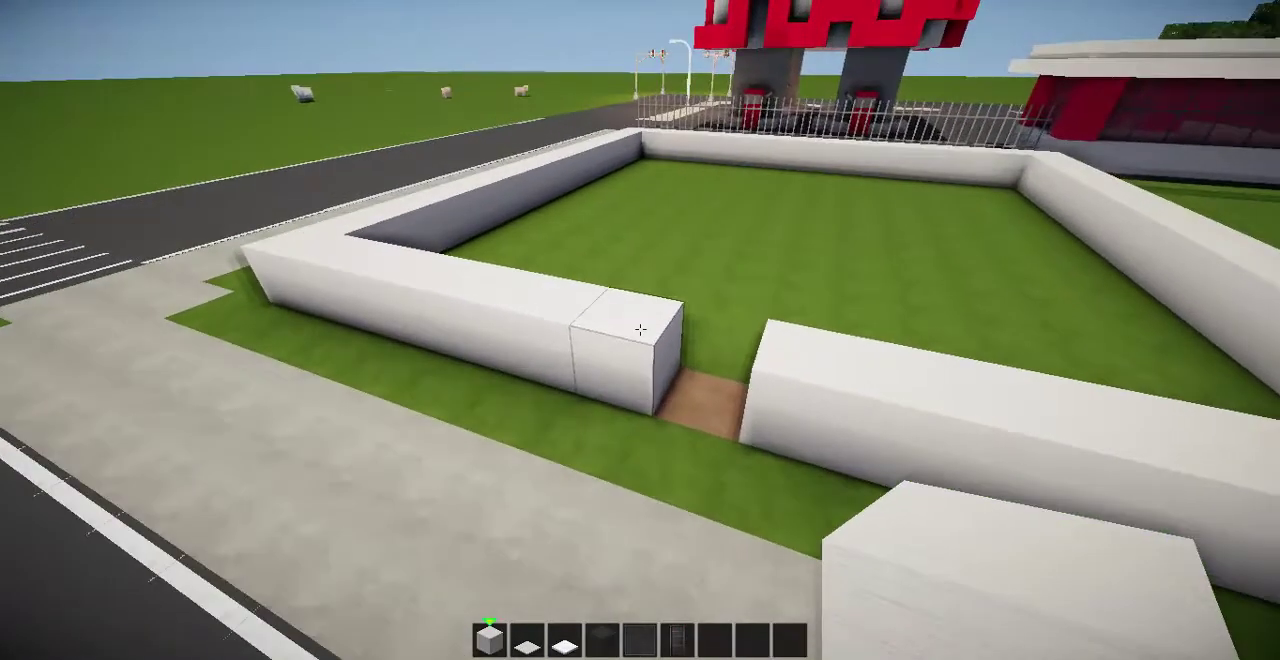
Stack three white wool blocks into a pillar above the entrance wall
right_click(640, 330)
right_click(640, 330)
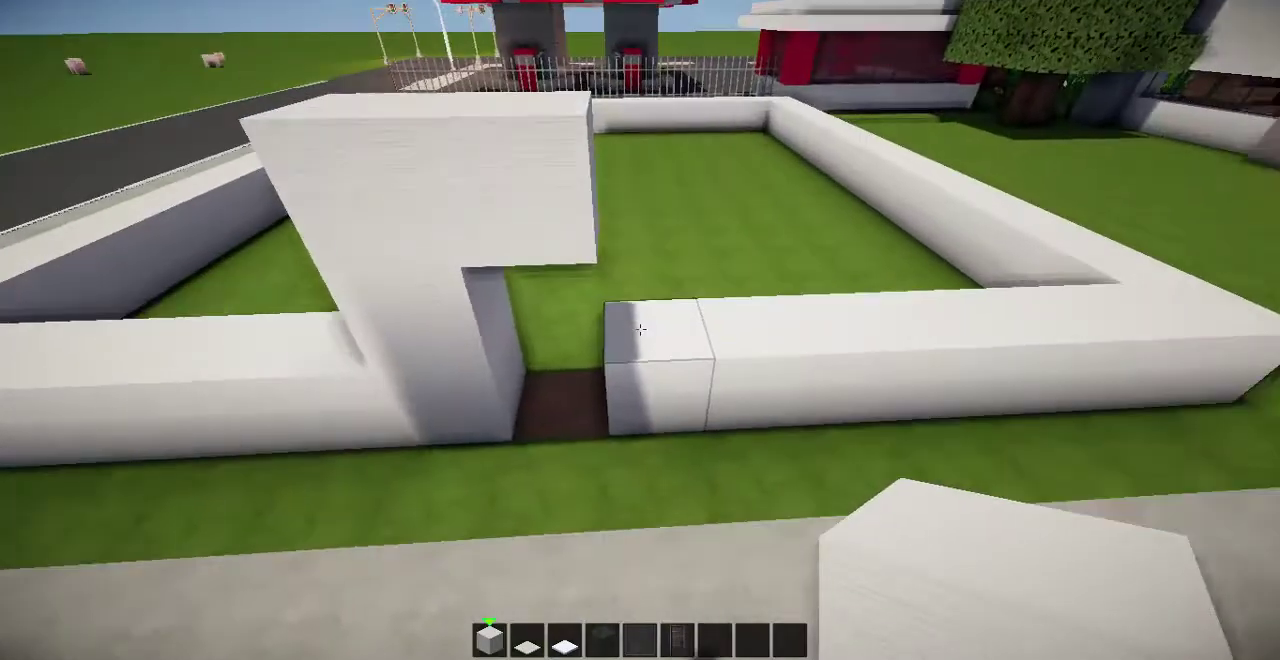
right_click(640, 330)
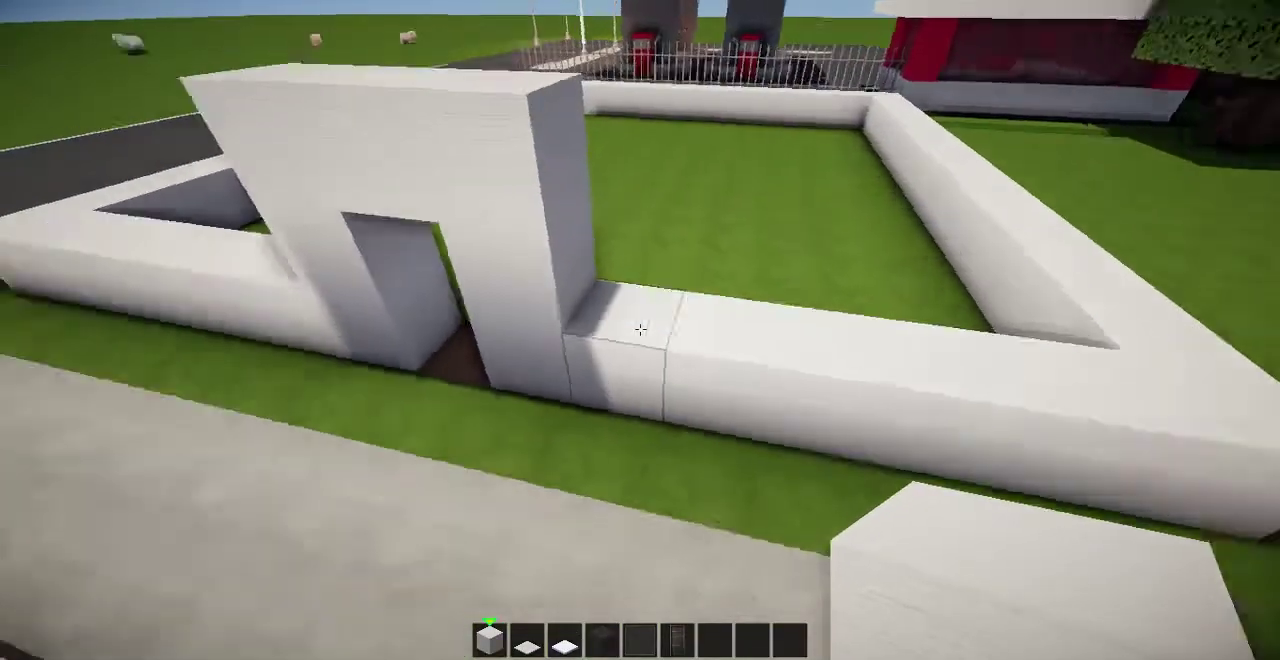
Remove misplaced wool blocks under the archway to shape the entrance
click(640, 330)
click(640, 330)
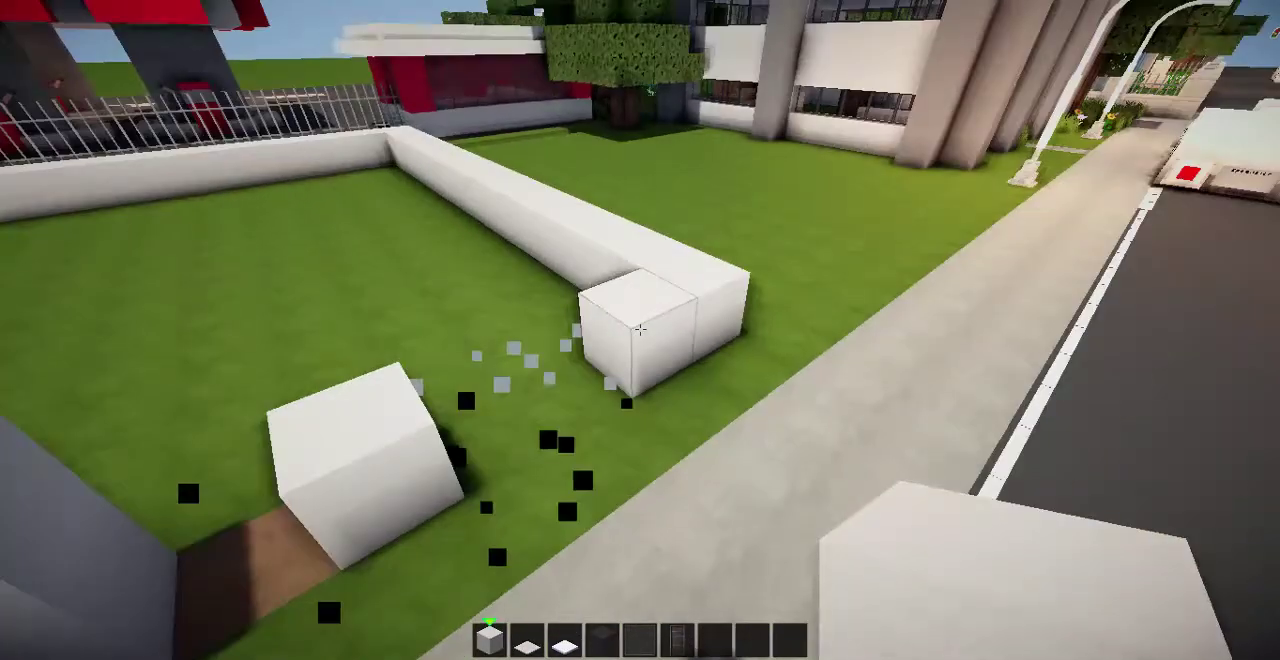
click(640, 330)
click(640, 330)
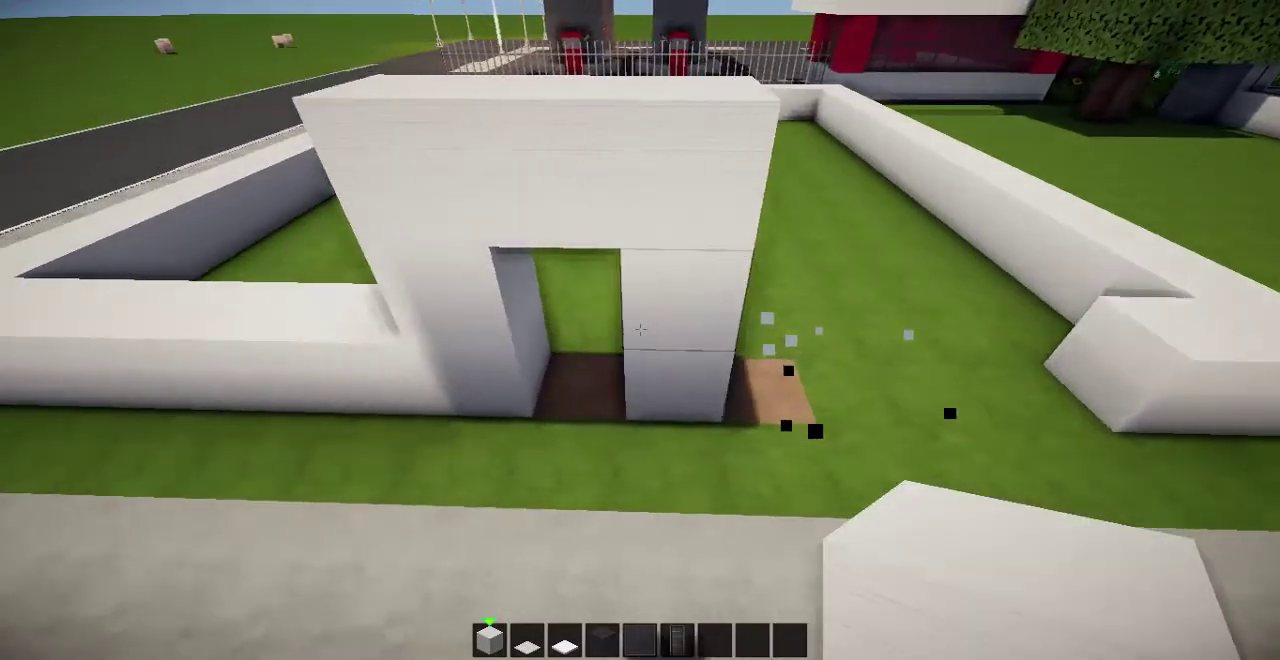
click(640, 330)
click(640, 330)
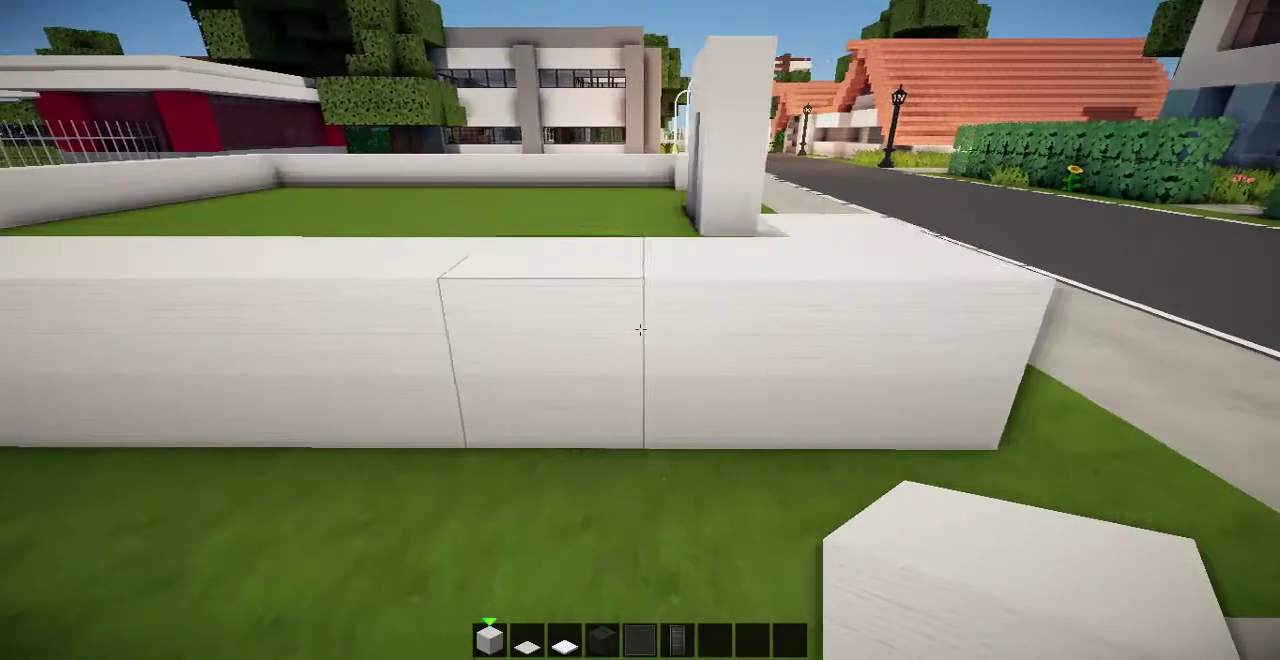
Break six blocks out of the long white wall from ground level
click(640, 330)
click(640, 330)
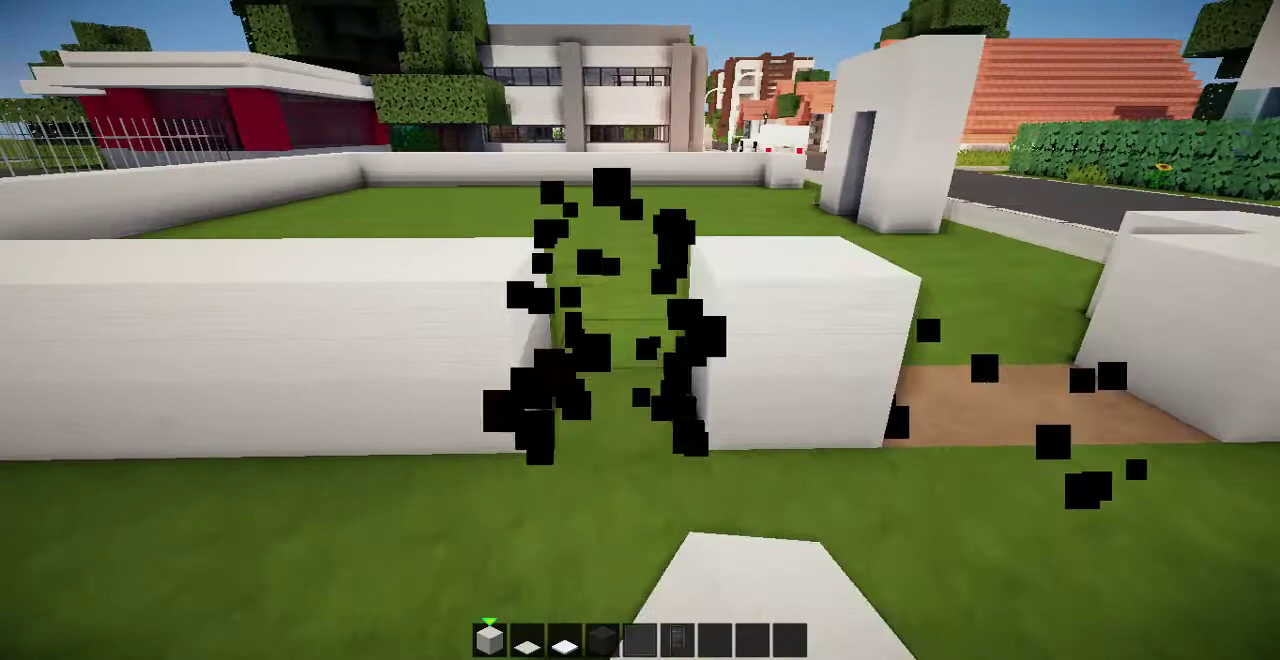
click(640, 330)
click(640, 330)
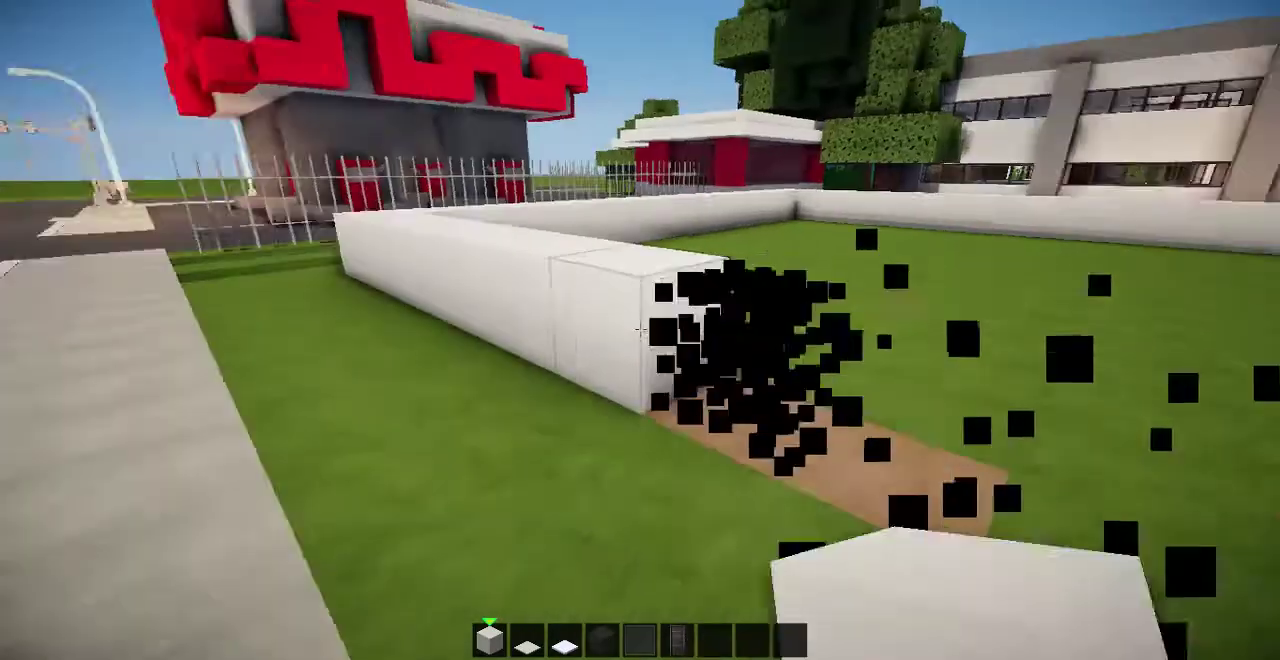
click(640, 330)
click(640, 330)
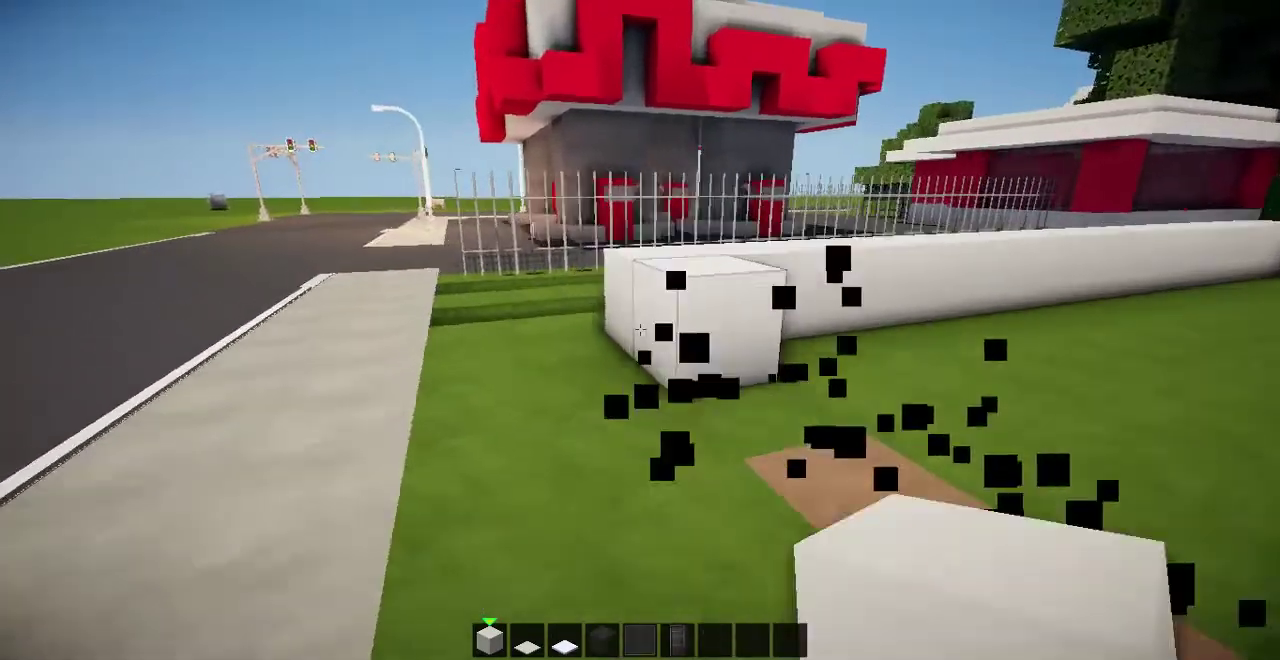
Fly up and remove more white wall blocks from above, adding one to shape the corner
key(space)
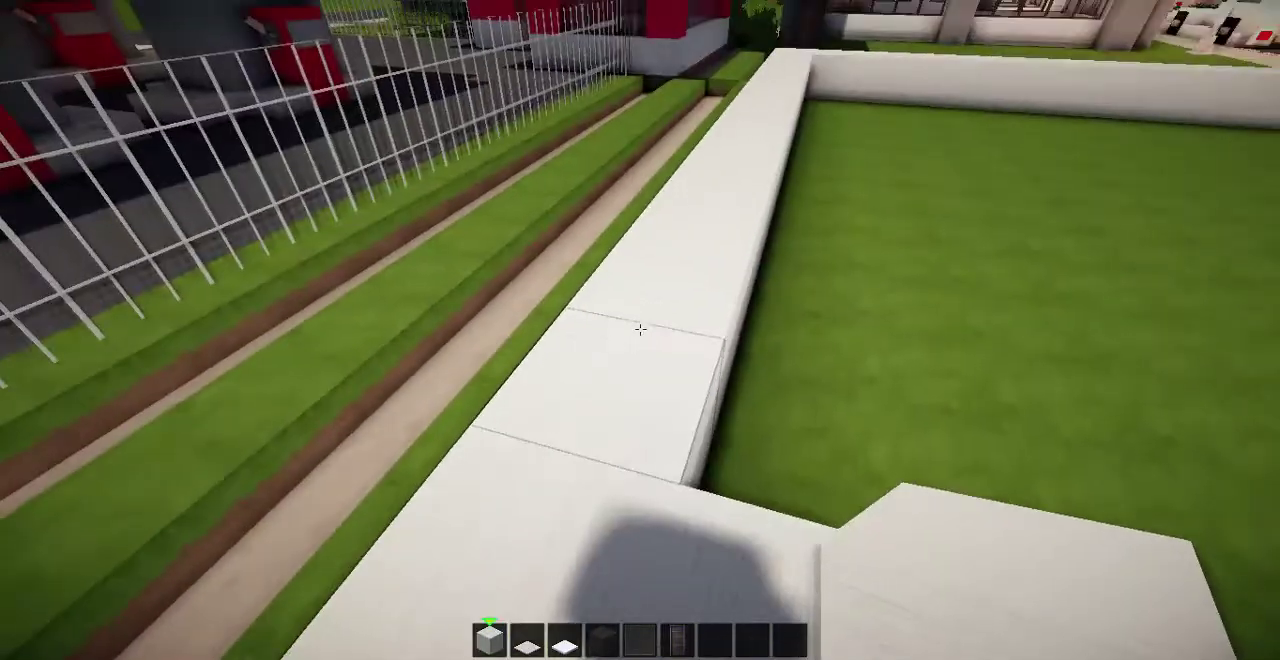
click(640, 330)
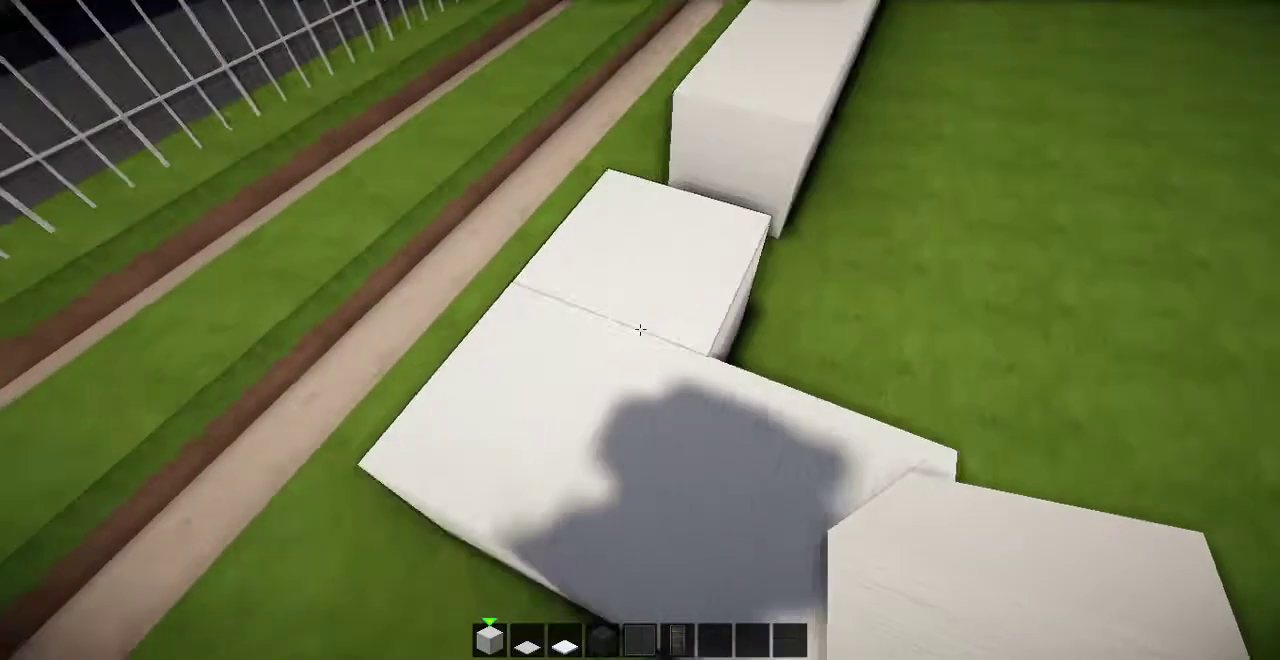
click(640, 330)
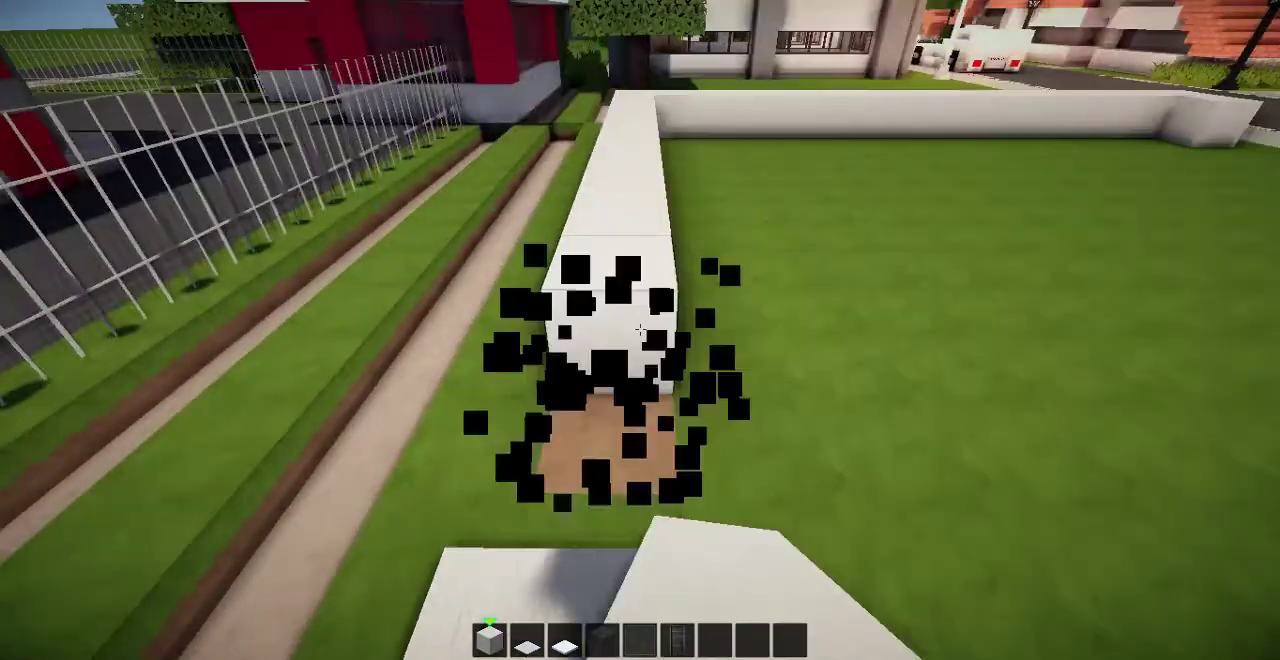
click(640, 330)
click(640, 330)
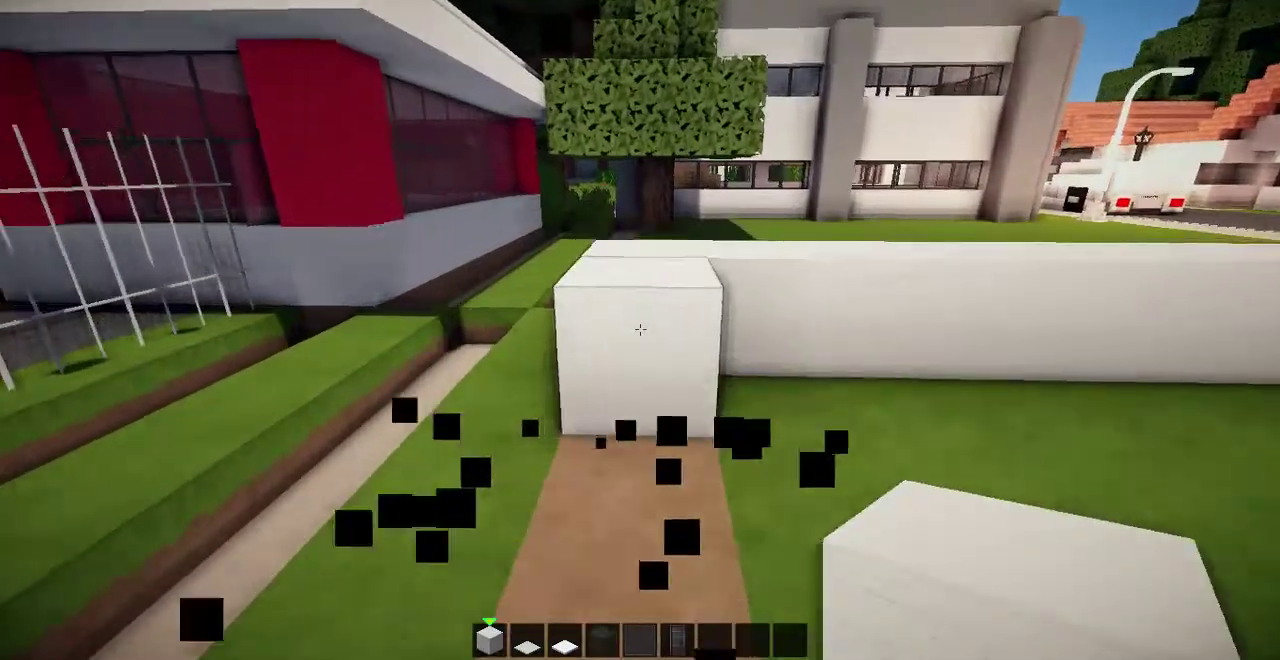
click(640, 330)
right_click(640, 330)
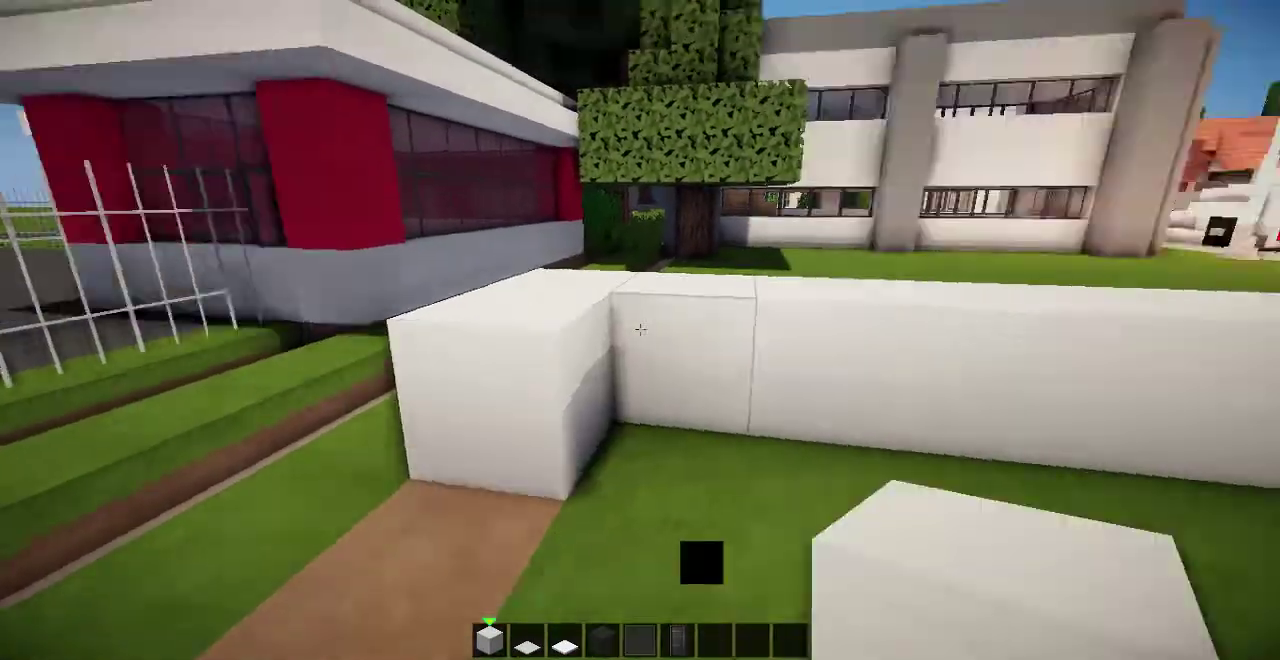
Clear the remaining white wall blocks on the other side, down to the L-shaped corner stub
click(640, 330)
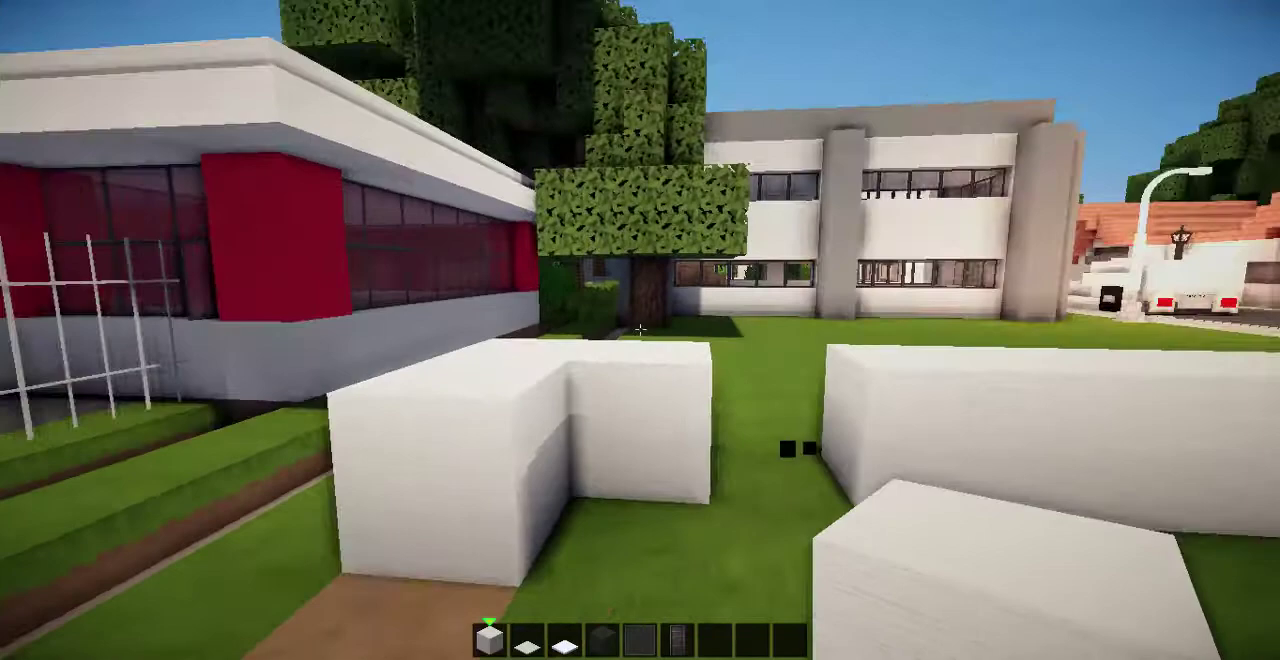
click(640, 330)
click(640, 330)
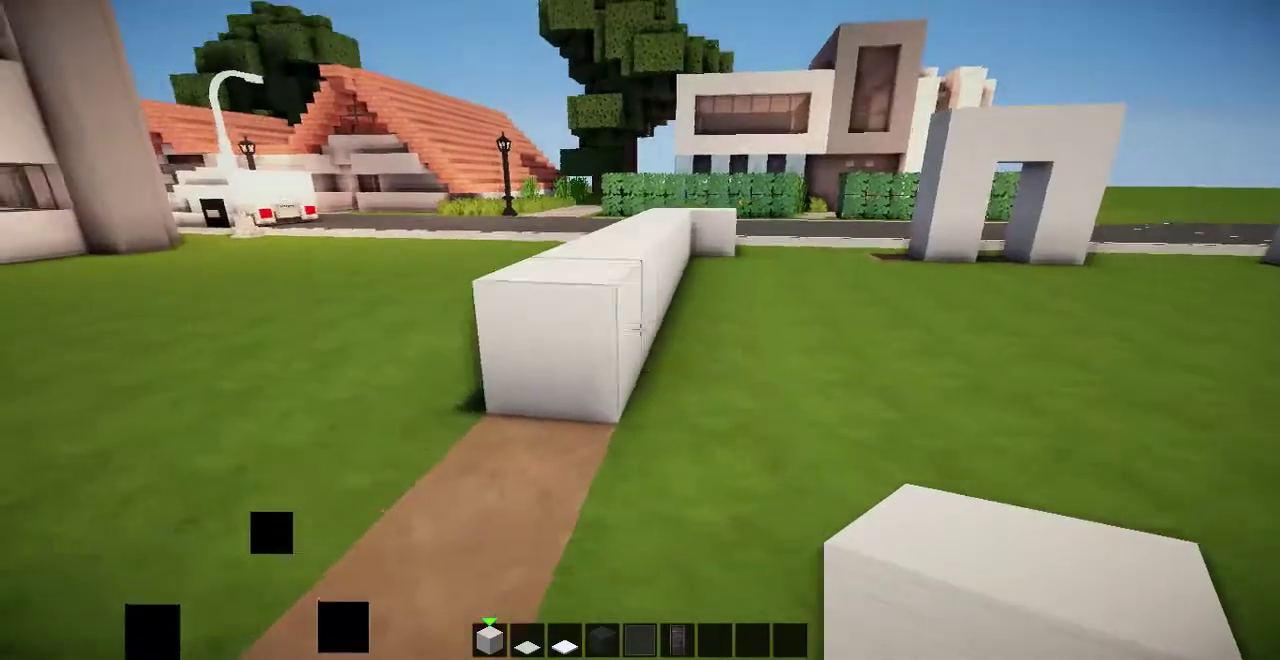
click(640, 330)
click(640, 330)
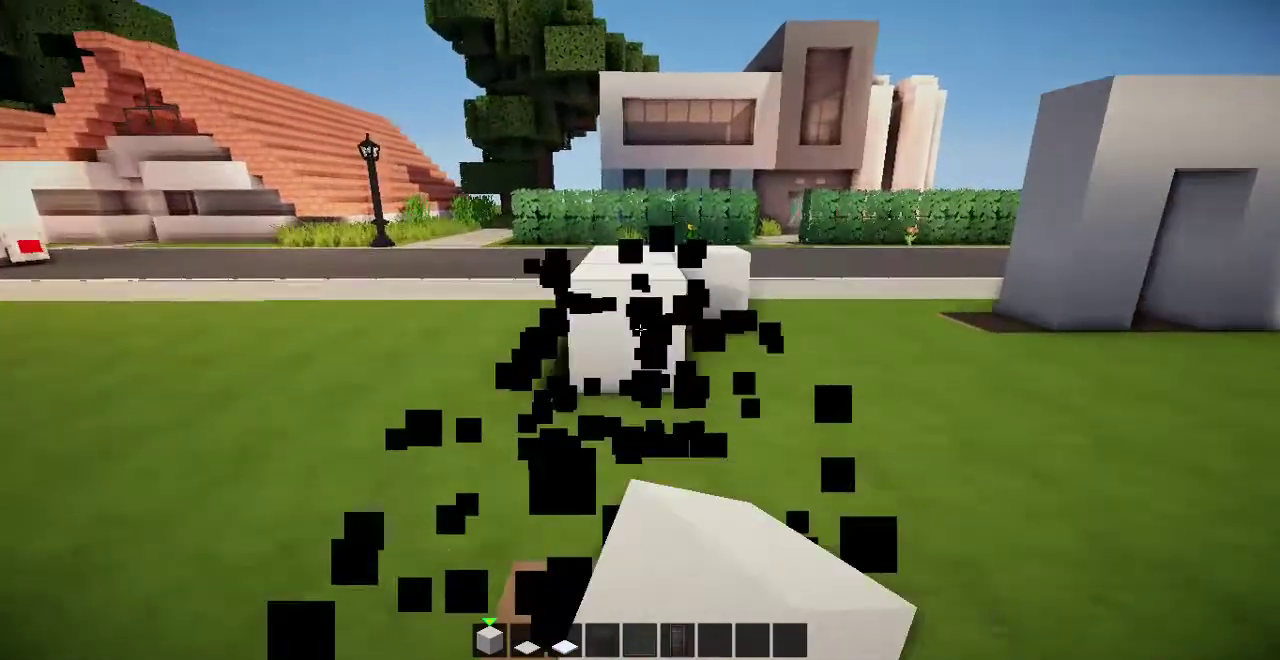
click(640, 330)
key(3)
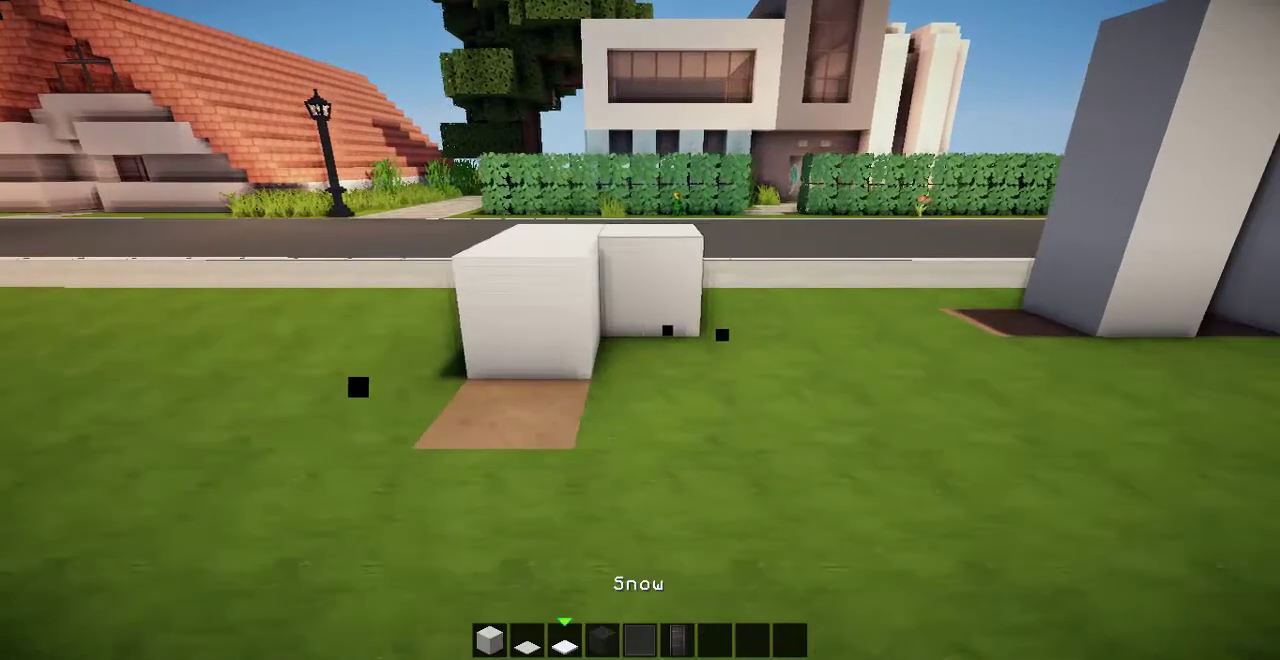
Lay black stained glass beside the white corner, removing misplaced blocks
right_click(640, 330)
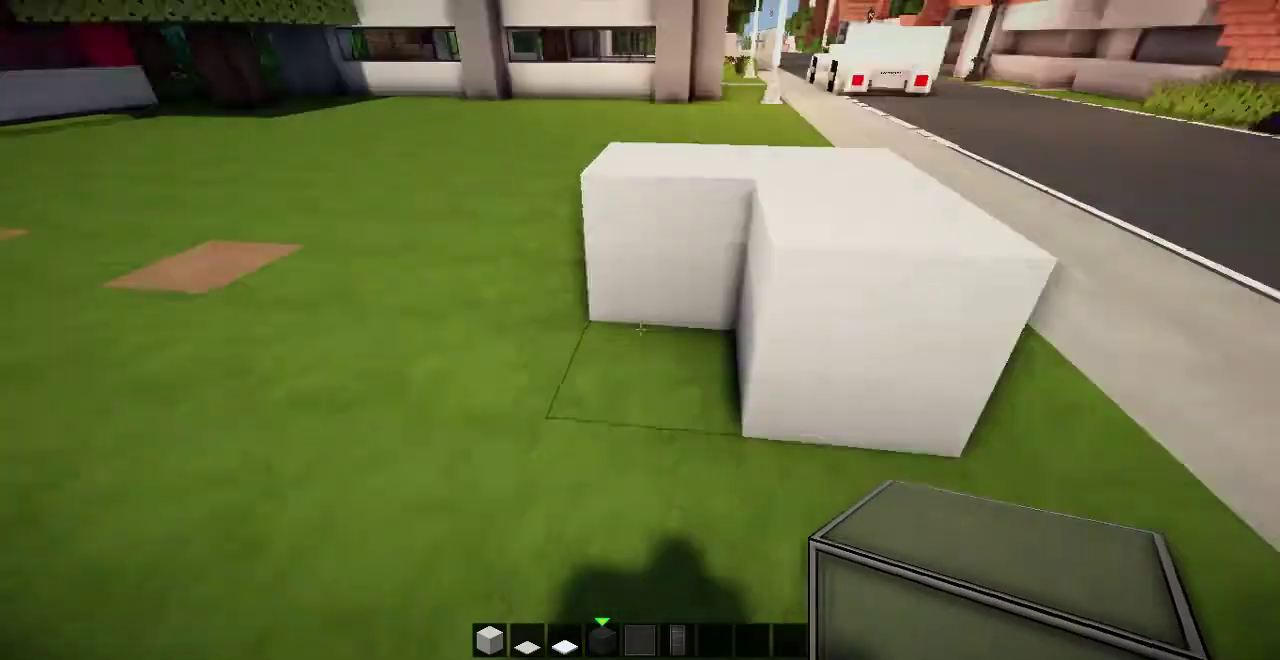
right_click(640, 330)
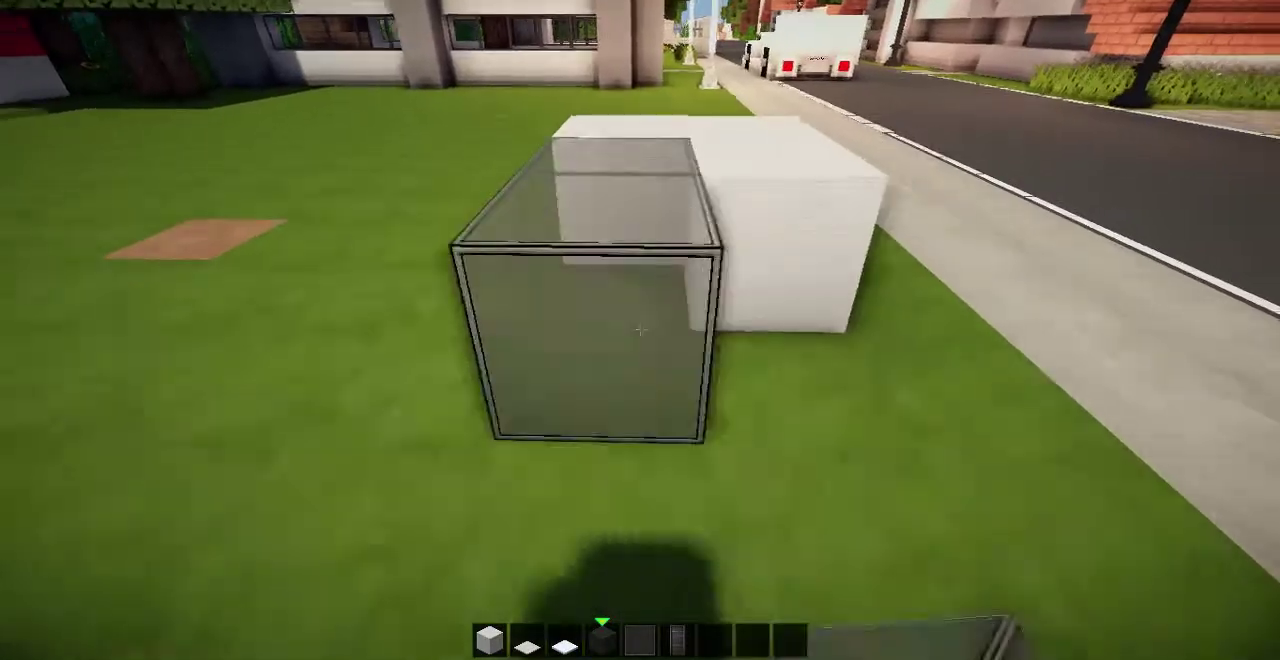
right_click(640, 330)
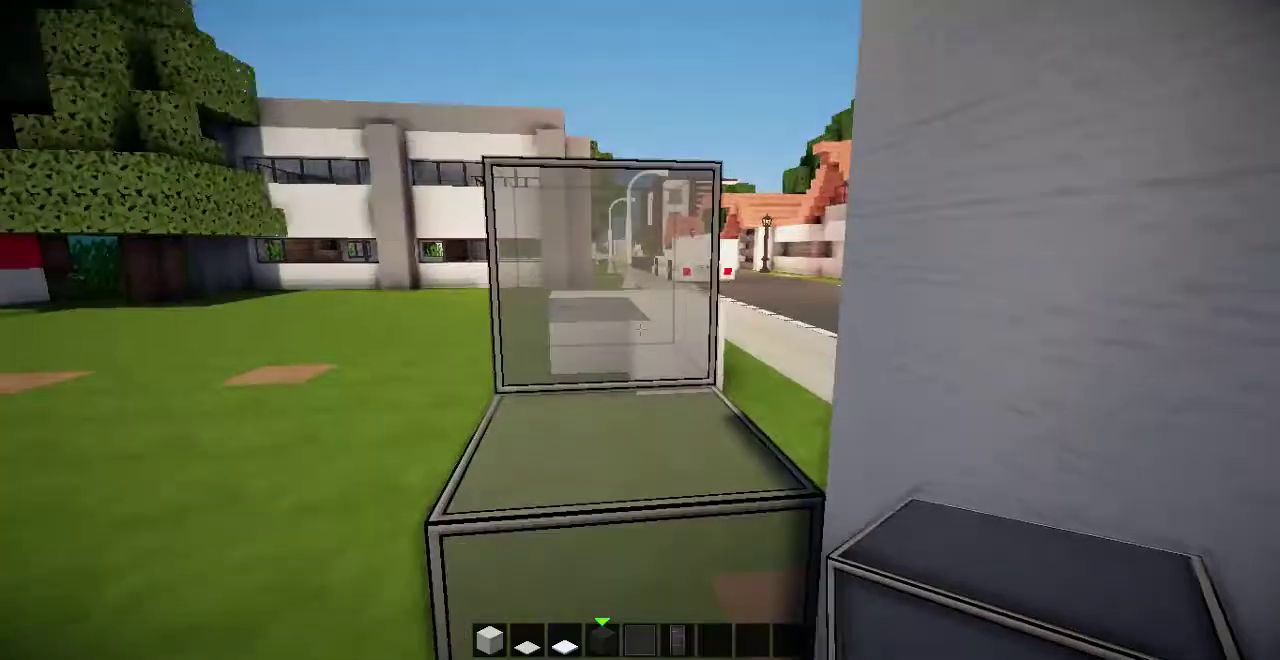
click(640, 330)
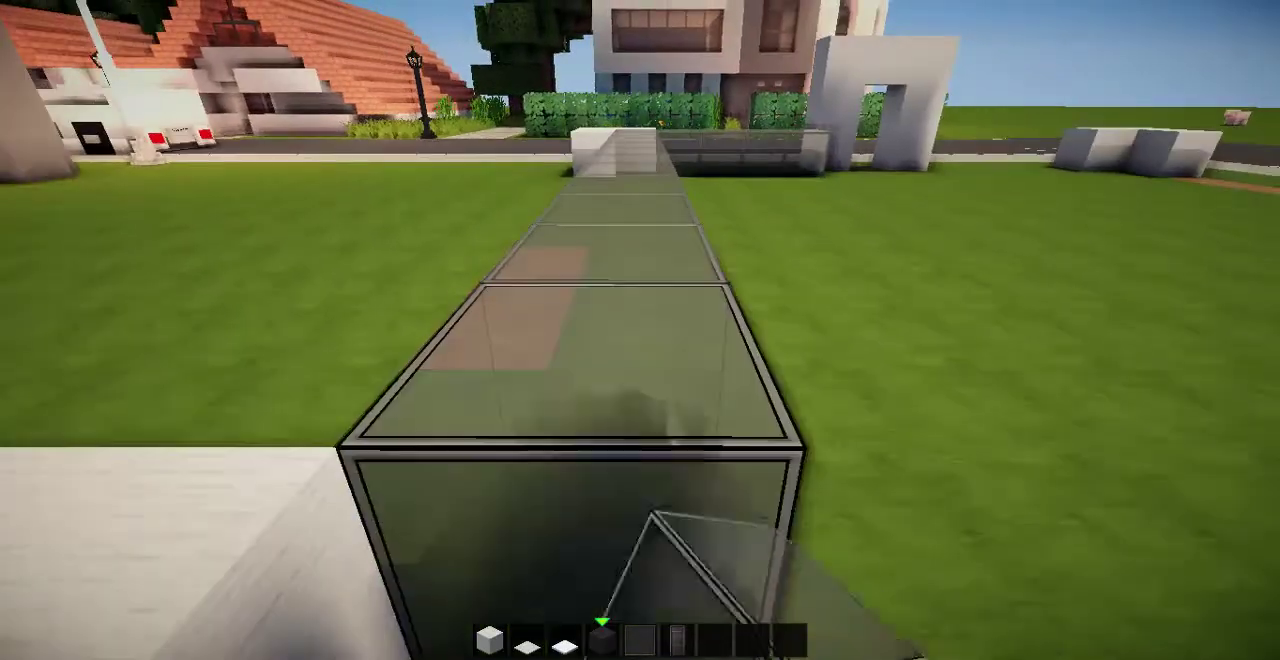
right_click(640, 330)
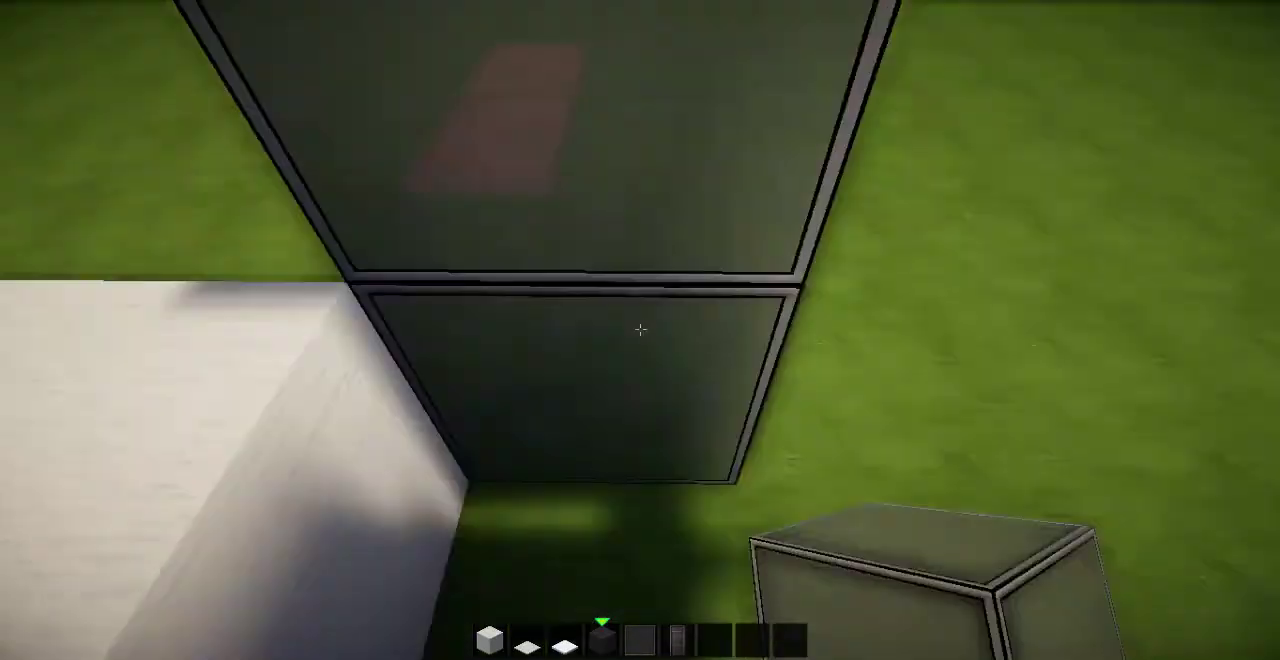
right_click(640, 330)
click(640, 330)
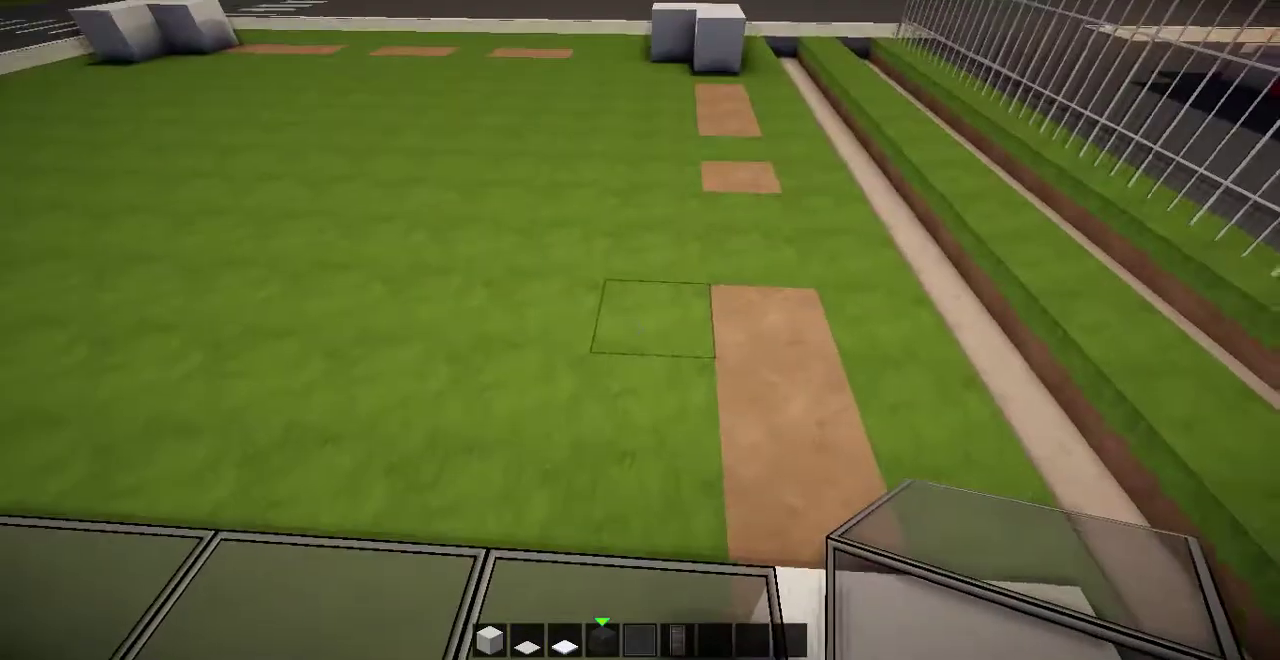
Extend the black glass row across the grass to the white corner by the road
right_click(640, 330)
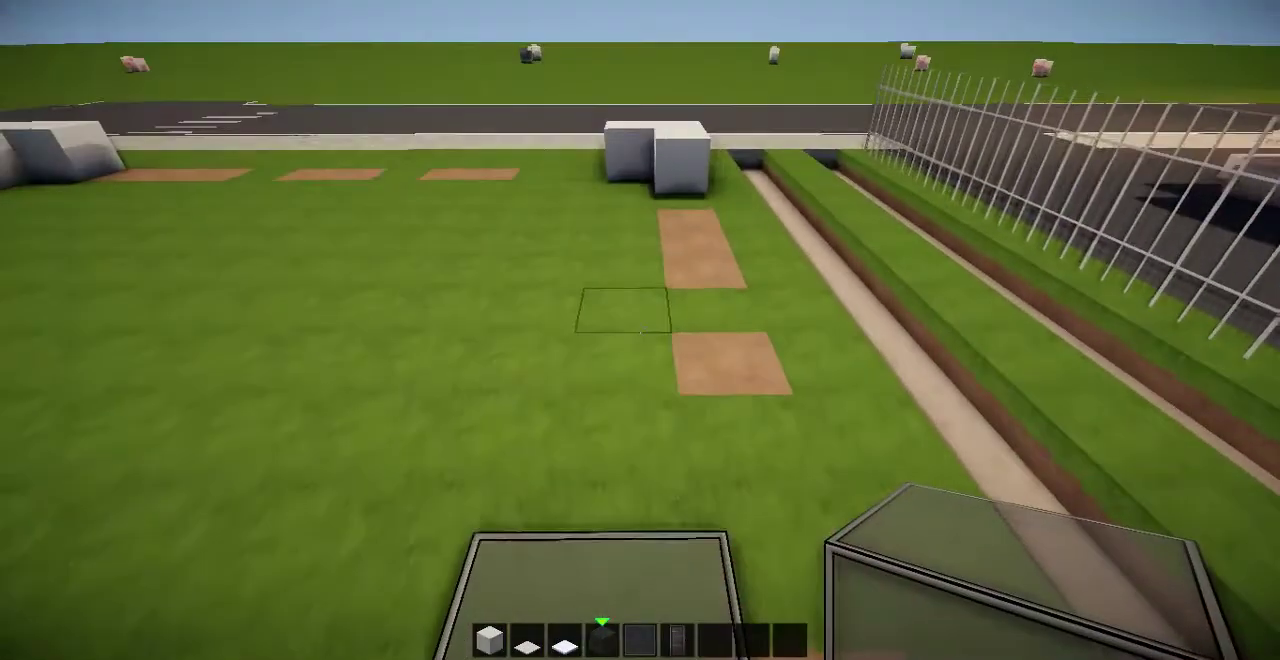
right_click(640, 330)
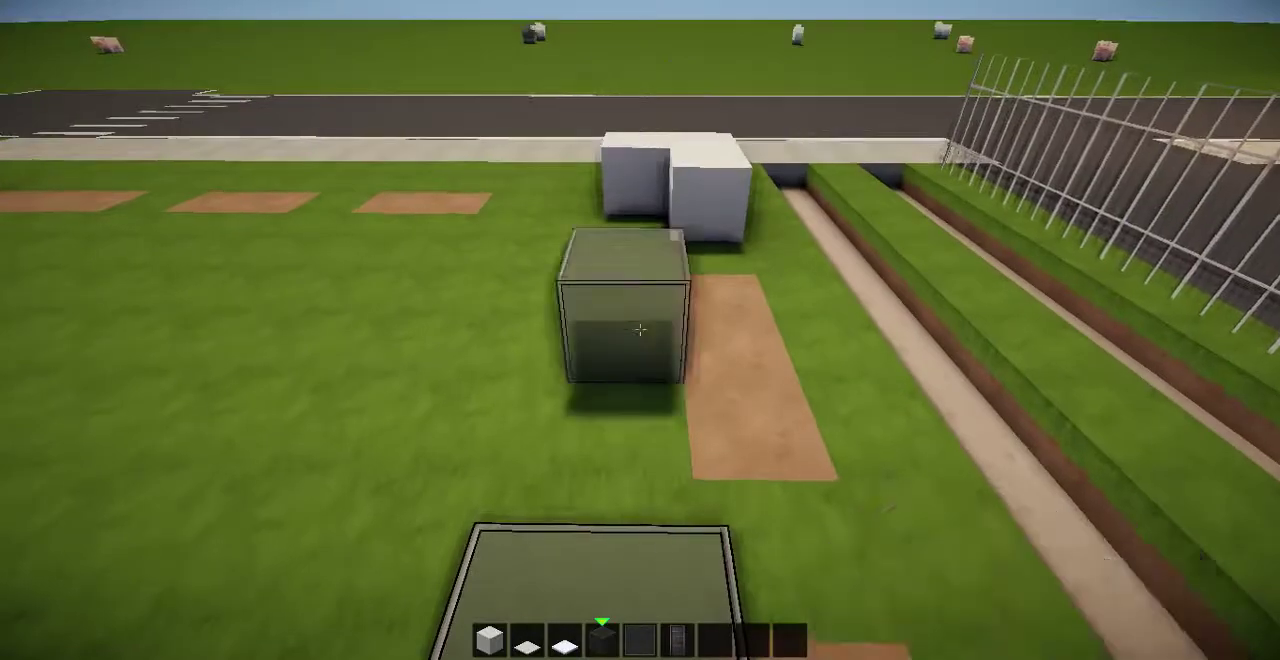
right_click(640, 330)
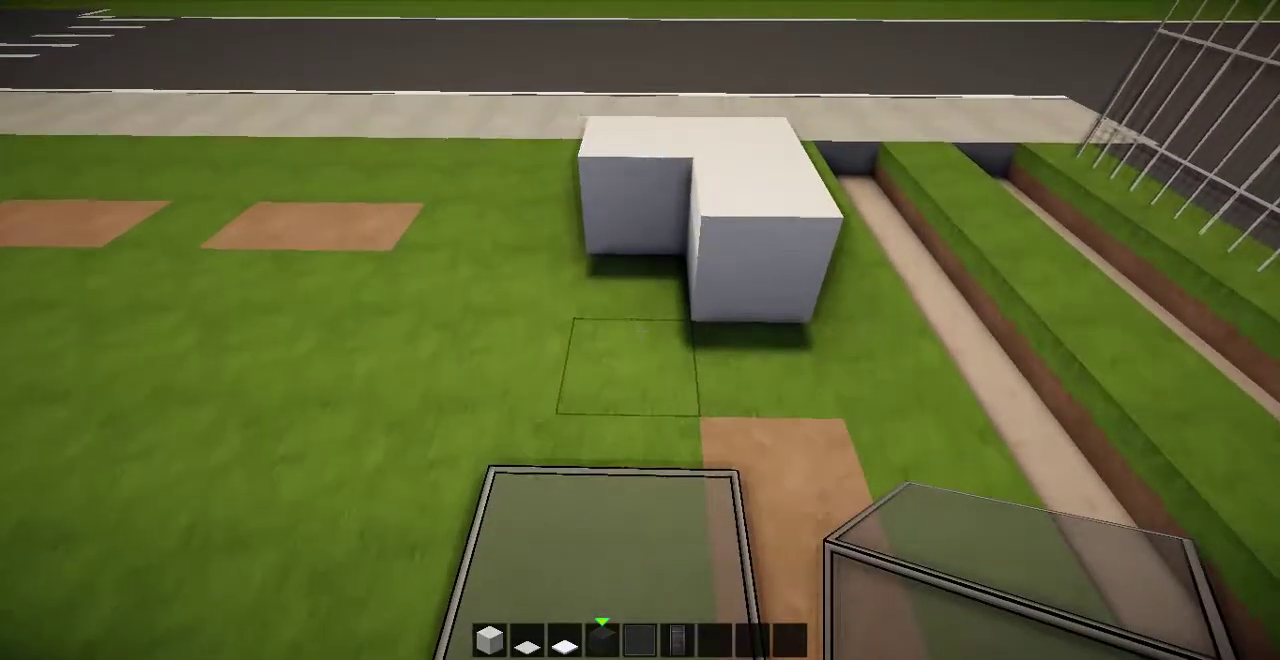
right_click(640, 330)
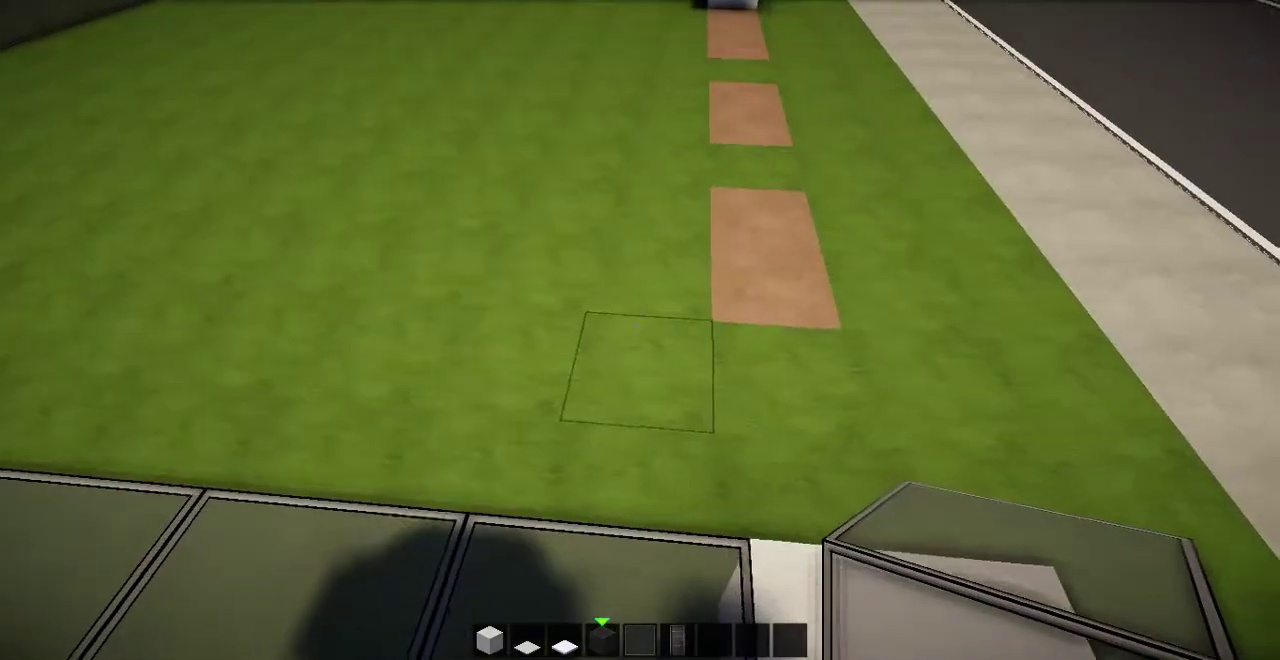
right_click(640, 330)
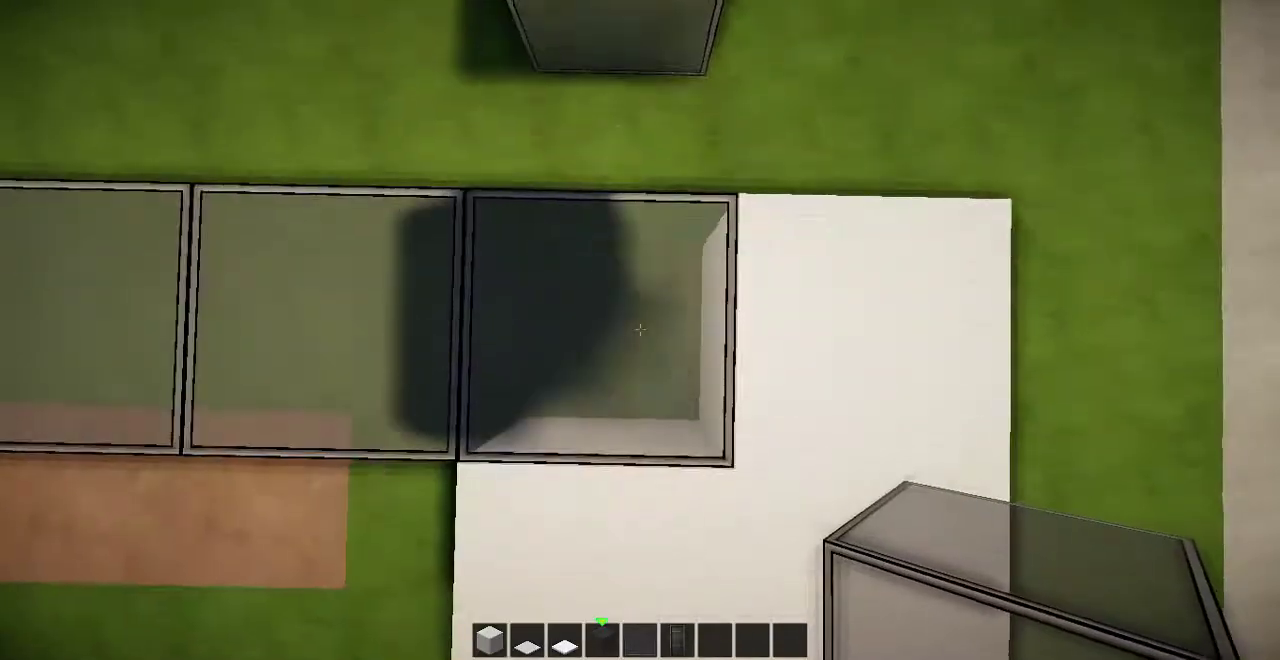
right_click(640, 330)
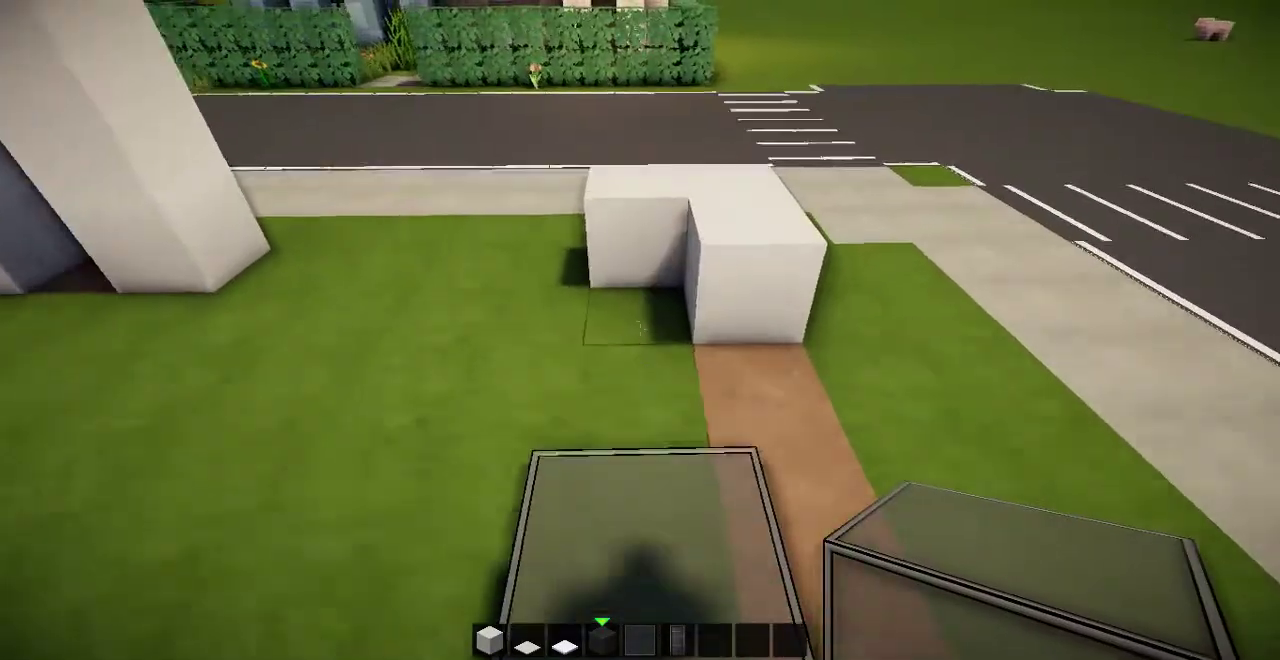
right_click(640, 330)
right_click(640, 330)
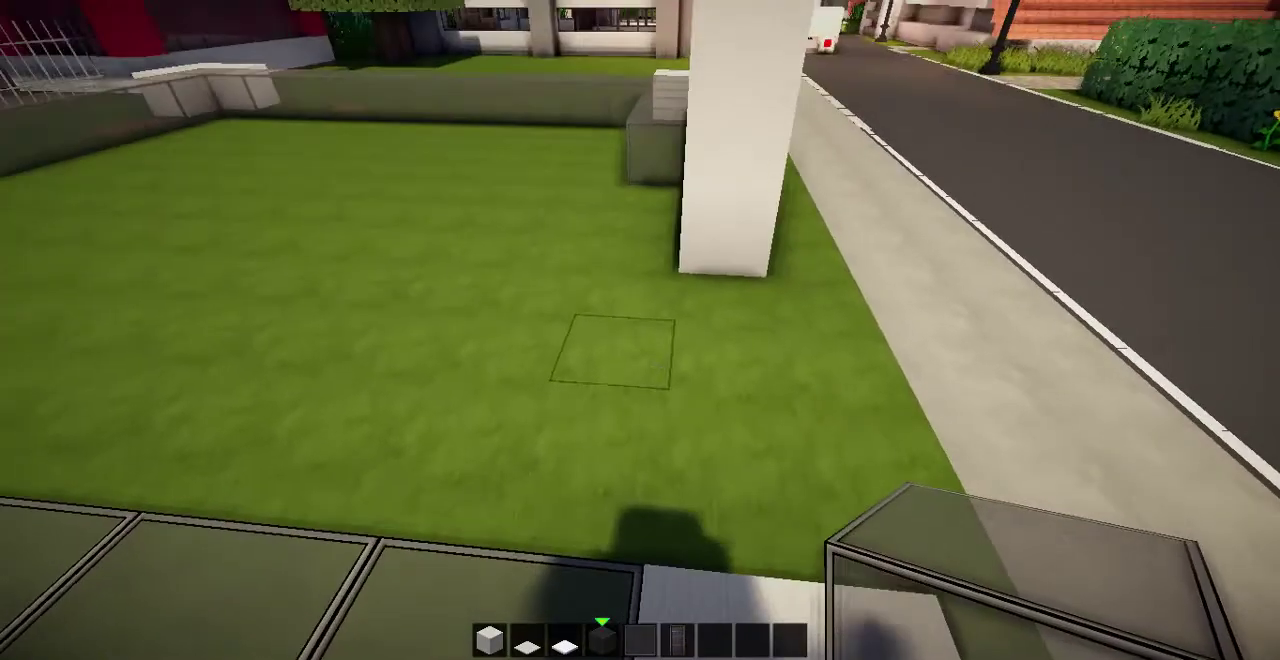
right_click(640, 330)
right_click(640, 330)
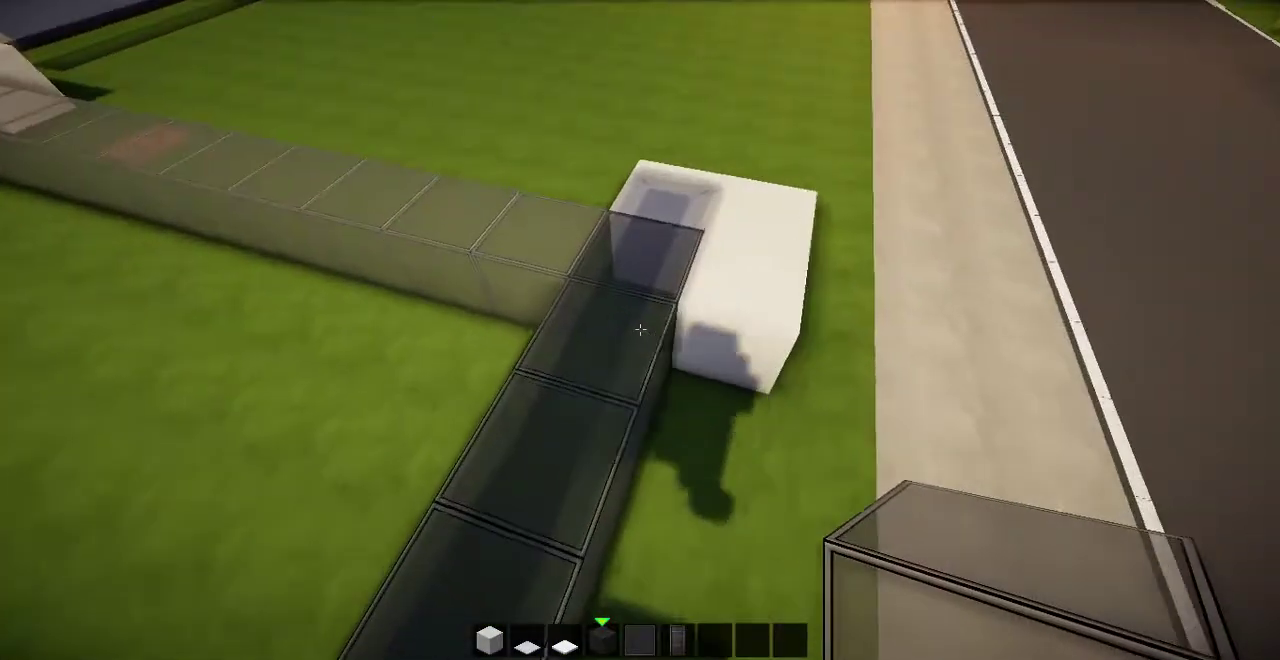
Raise the black glass corner column and break off its topmost block
right_click(640, 330)
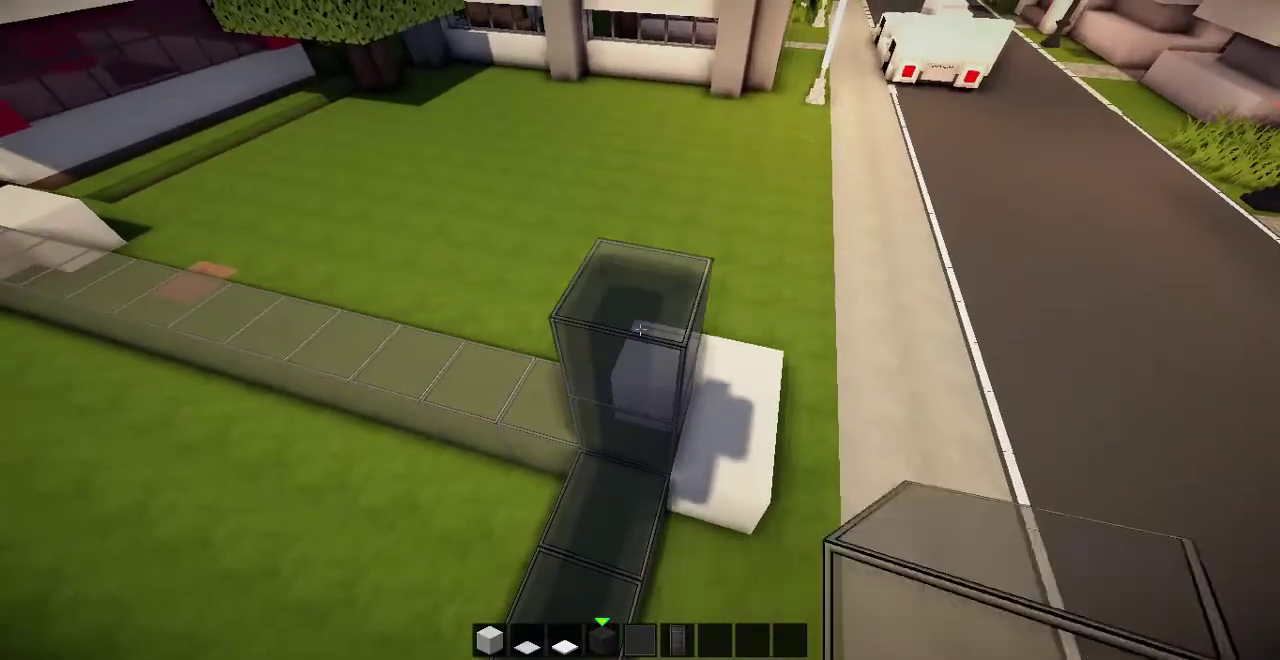
click(640, 330)
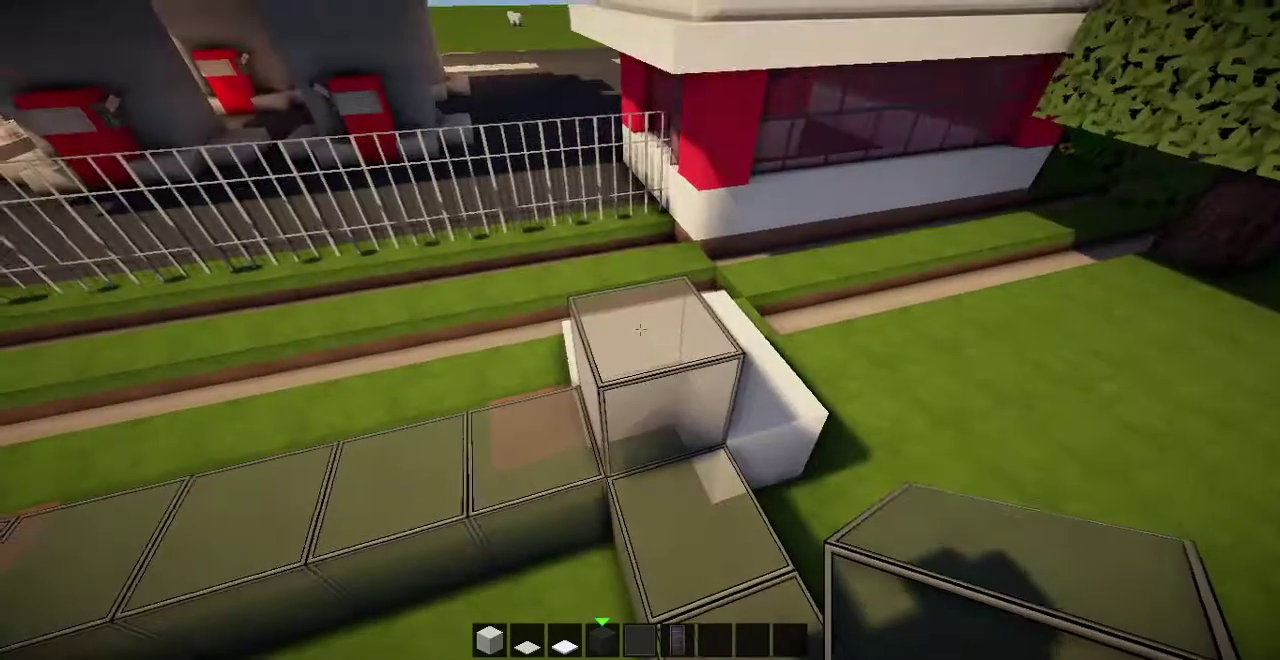
right_click(640, 330)
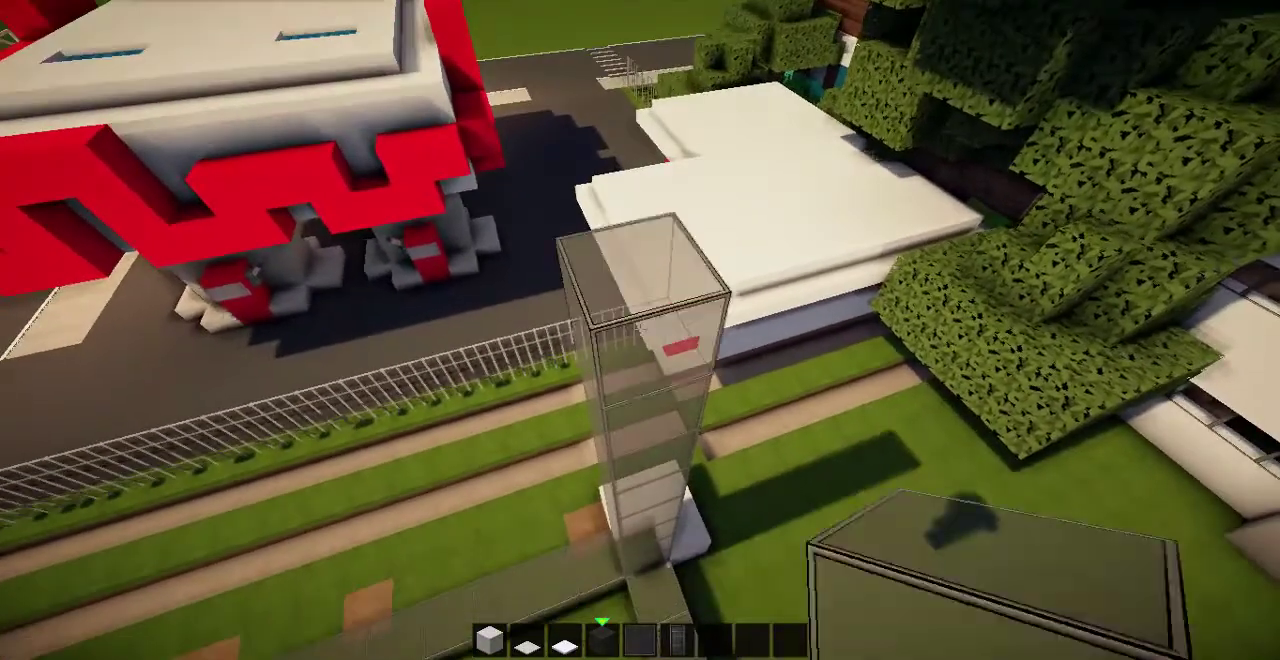
right_click(640, 330)
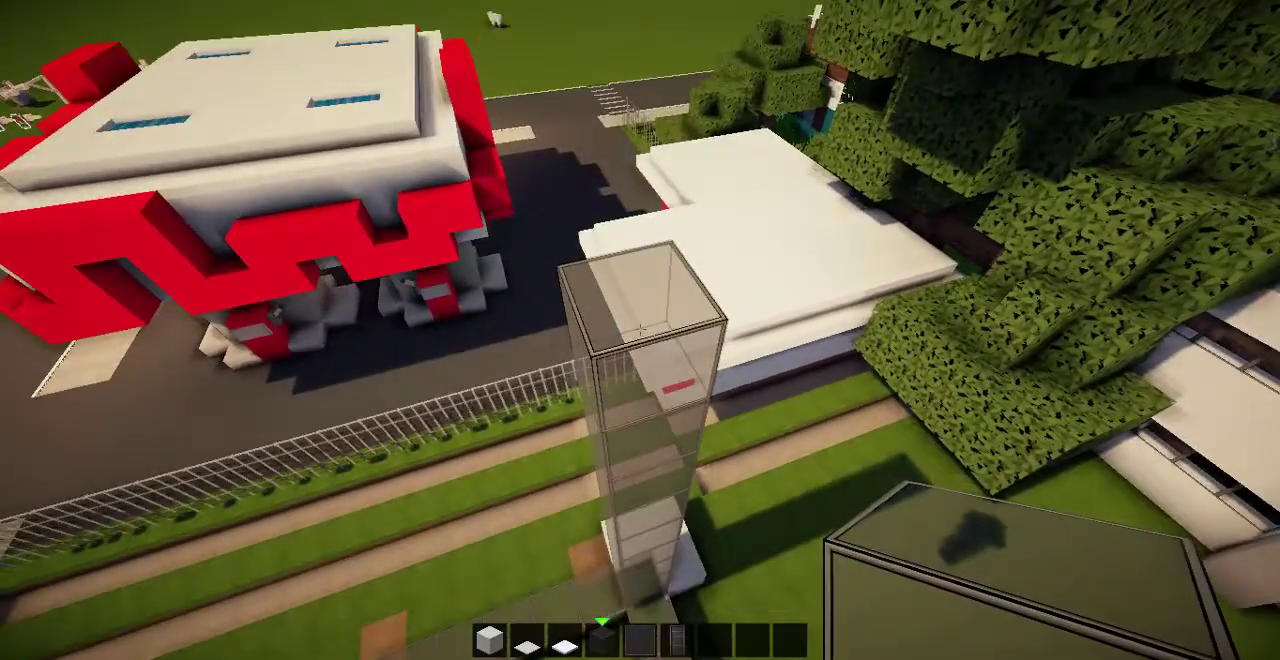
right_click(640, 330)
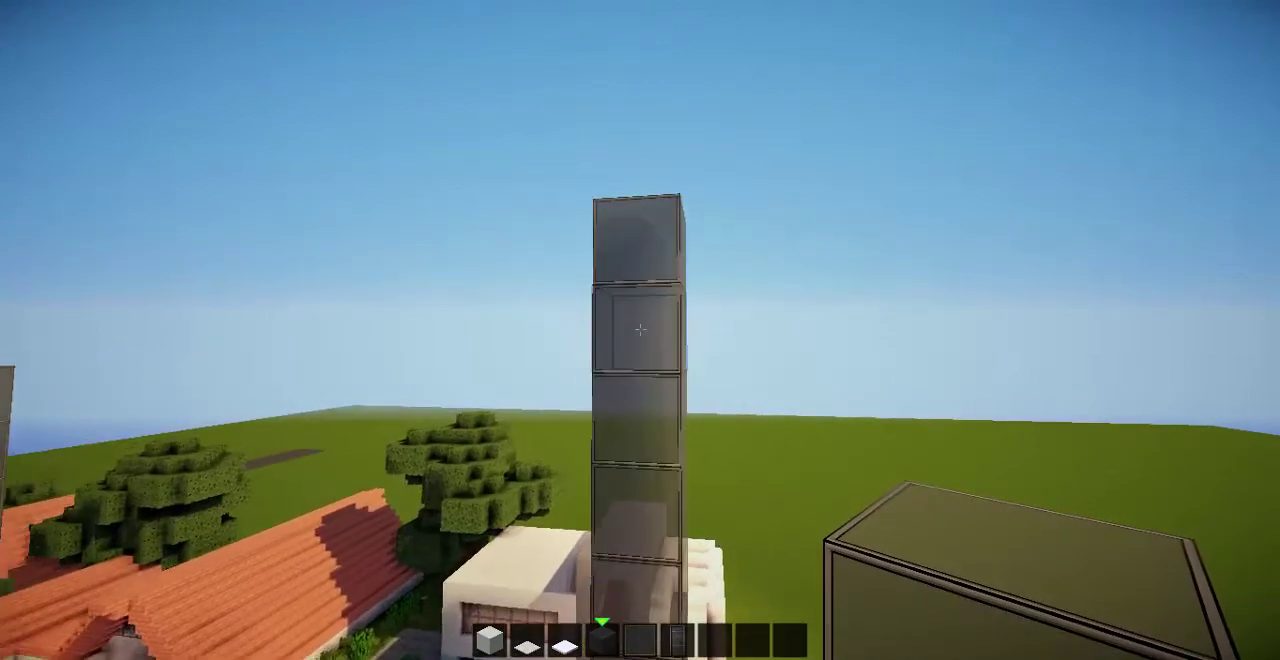
click(640, 330)
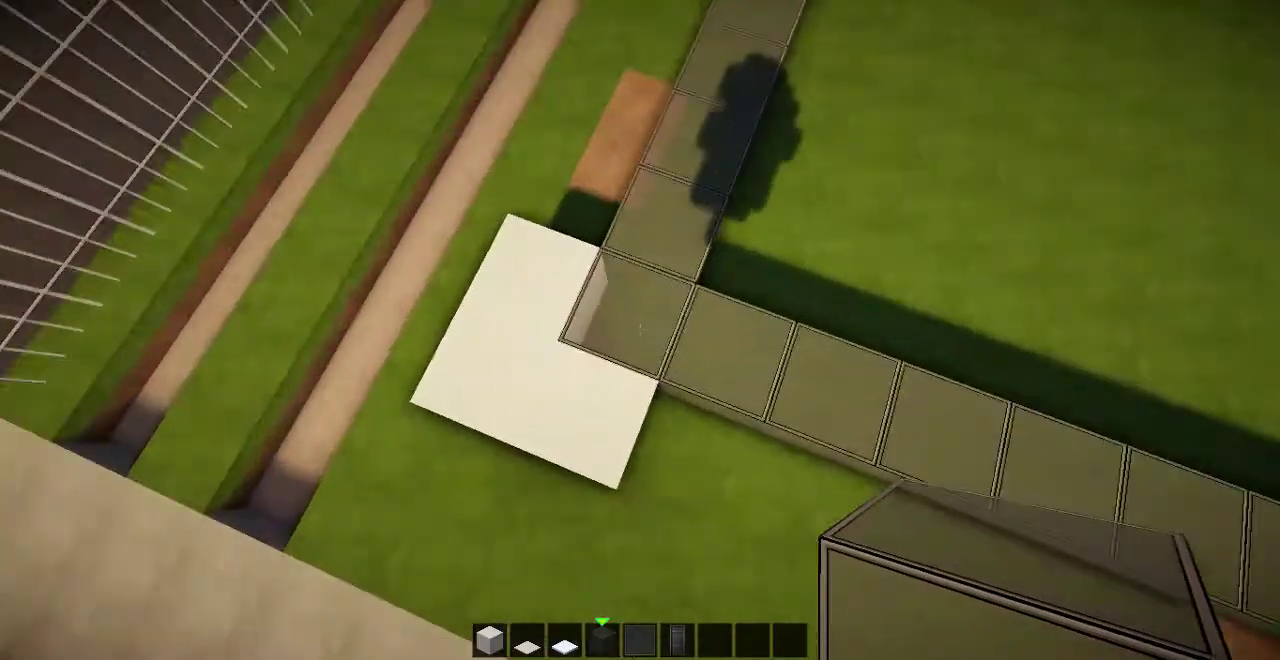
Set one black stained glass block on the white wool corner starting the glass outline
right_click(640, 330)
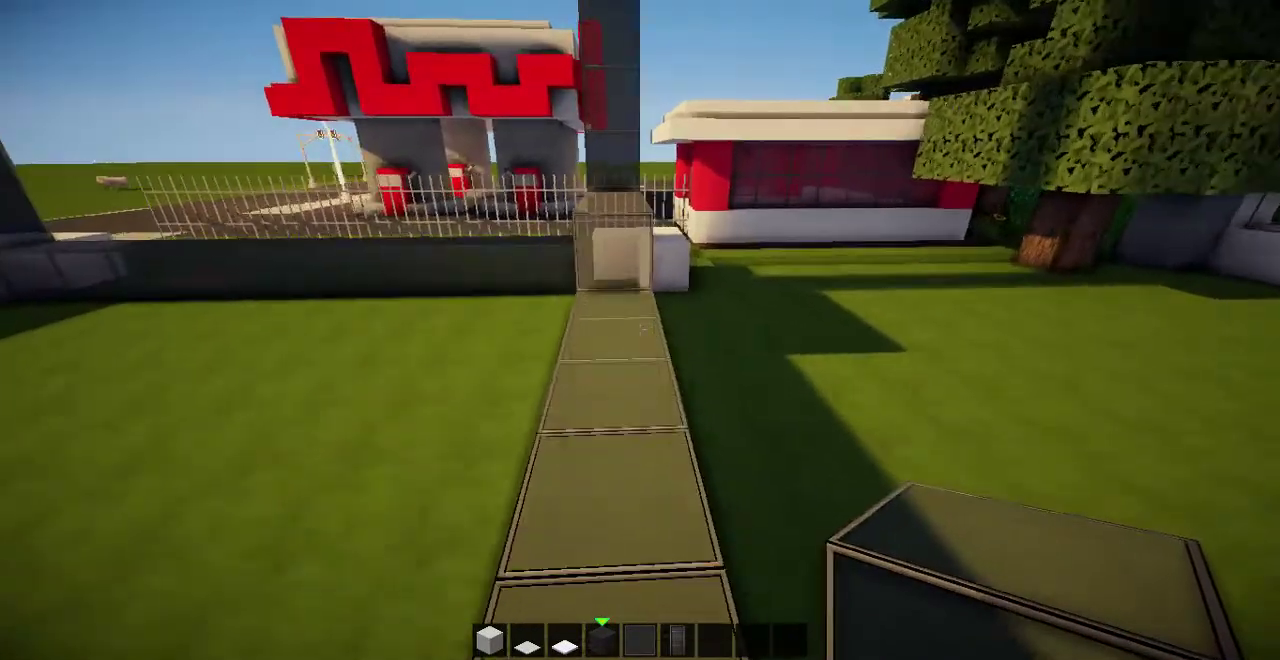
Add and remove black glass blocks along the path ahead
right_click(640, 330)
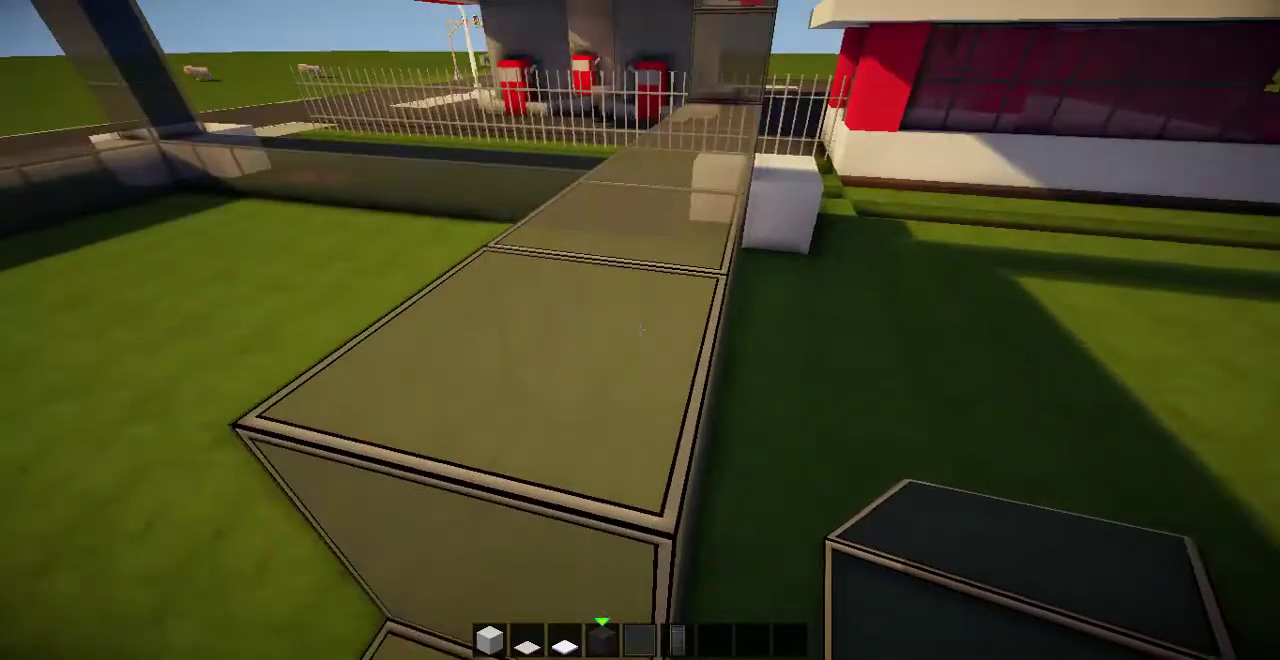
click(640, 330)
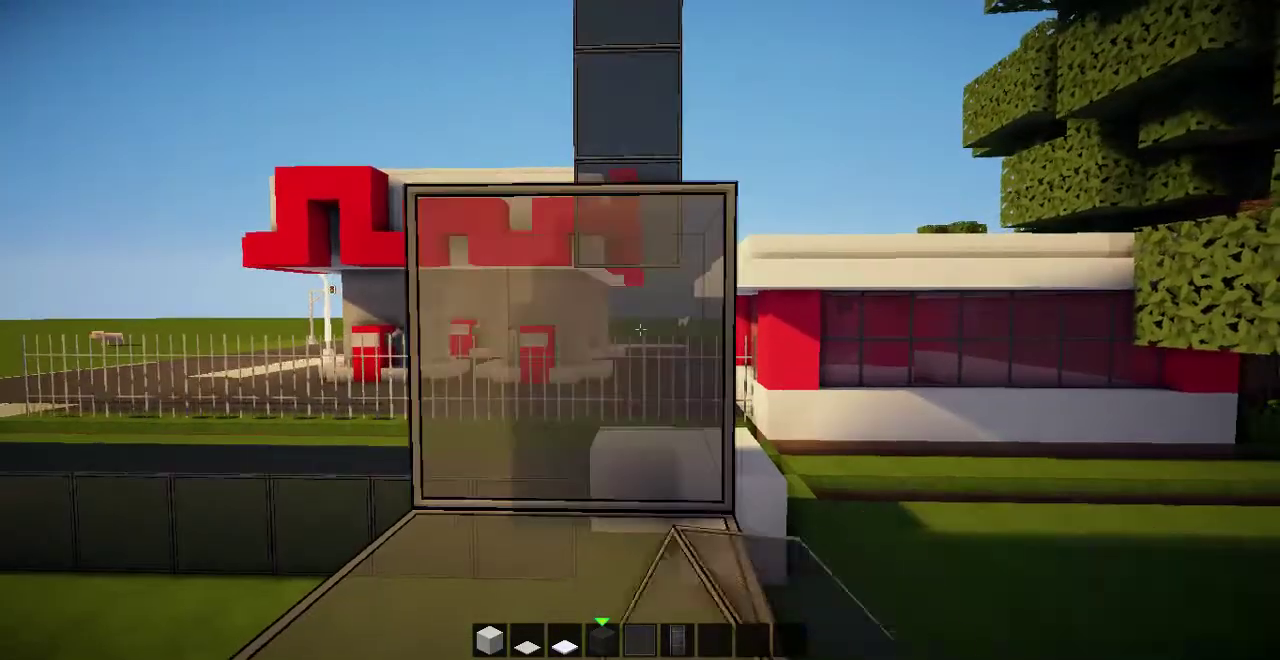
click(640, 330)
click(640, 330)
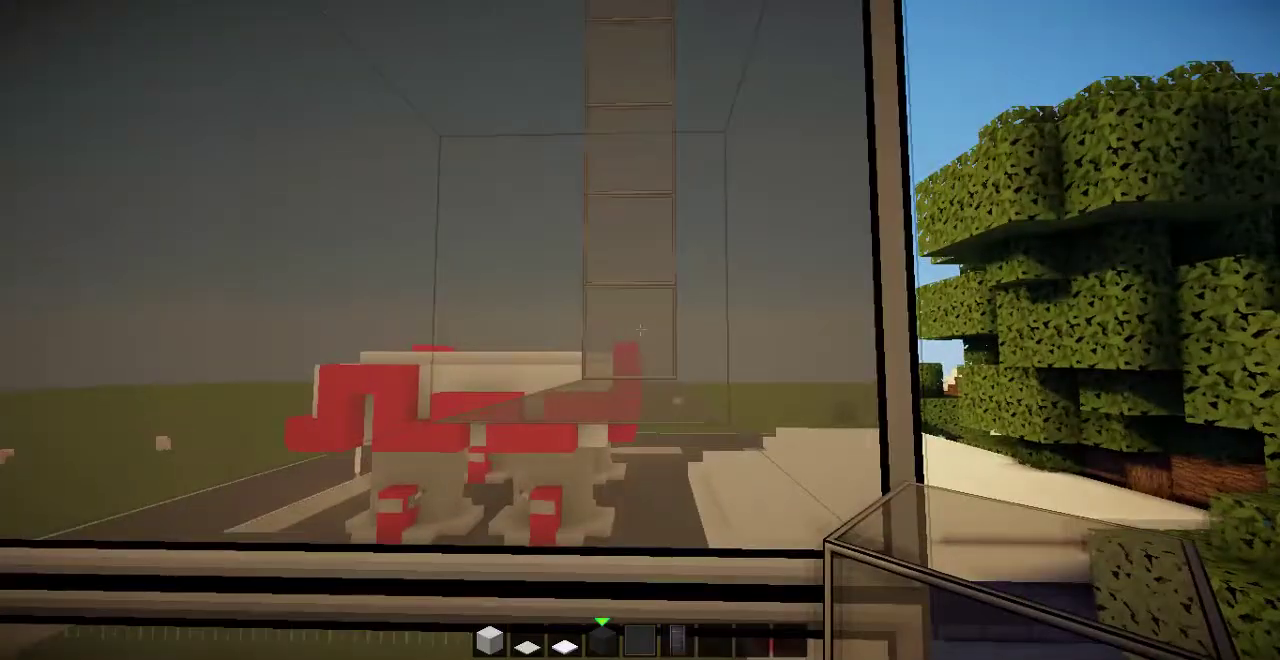
Fill black glass around the column base, remove a misplaced block, and open the creative inventory
right_click(640, 330)
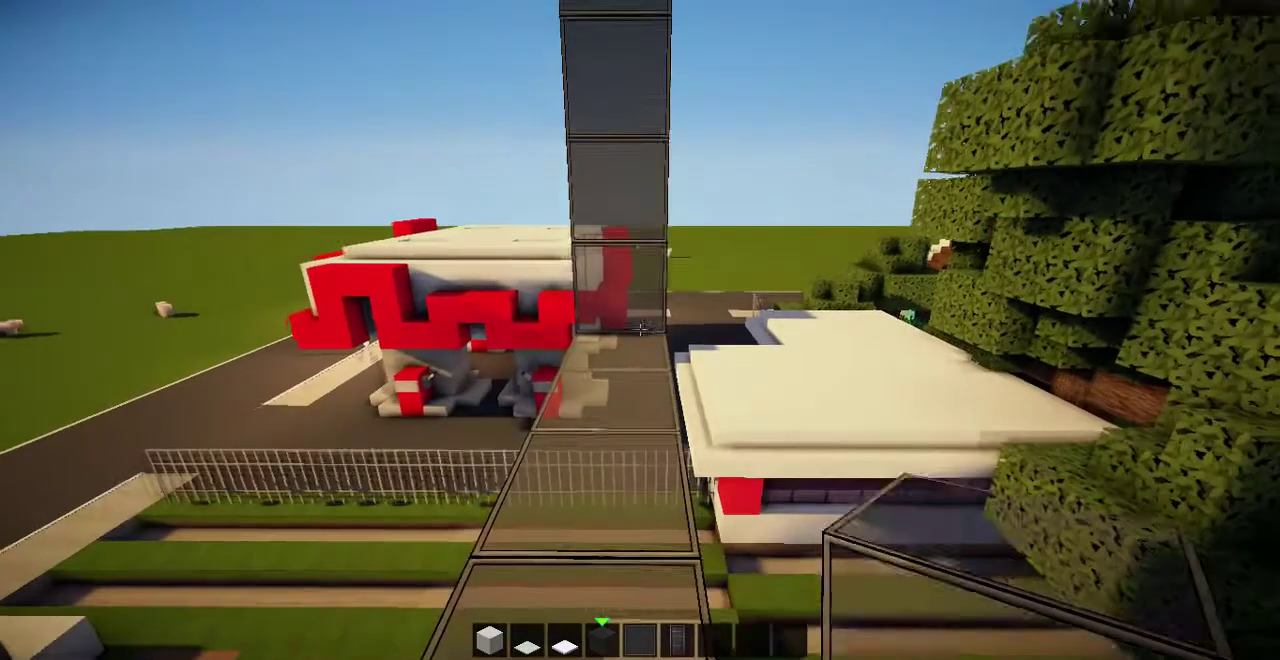
right_click(640, 330)
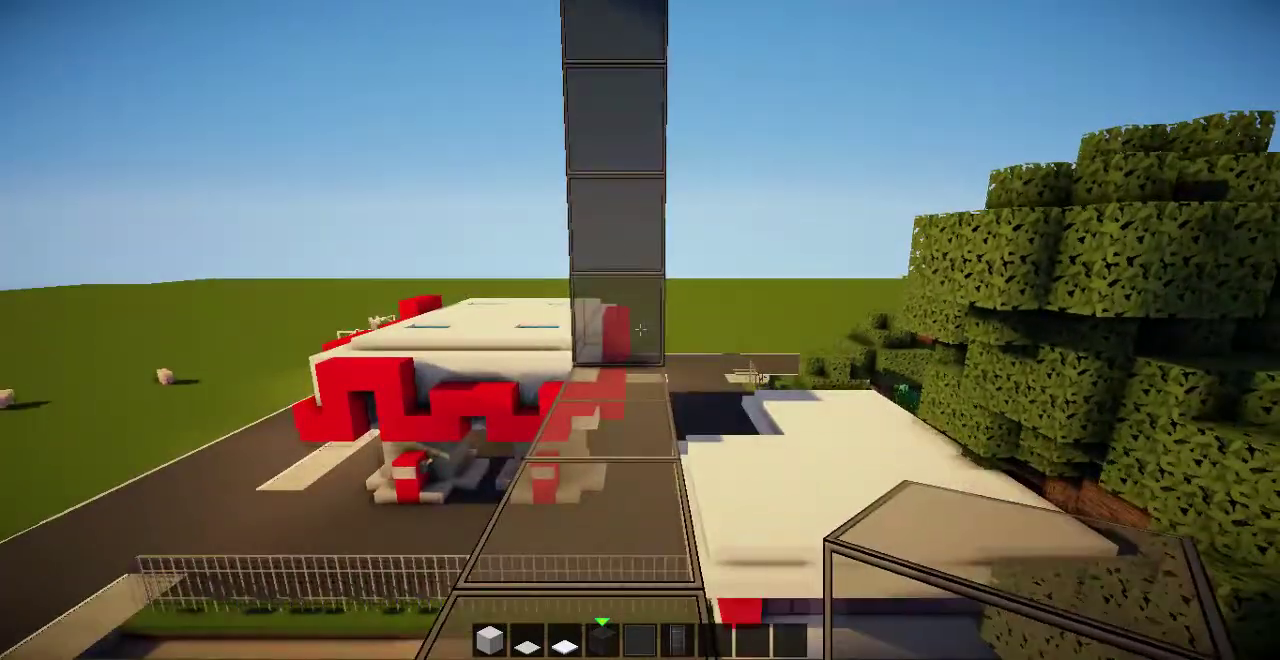
right_click(640, 330)
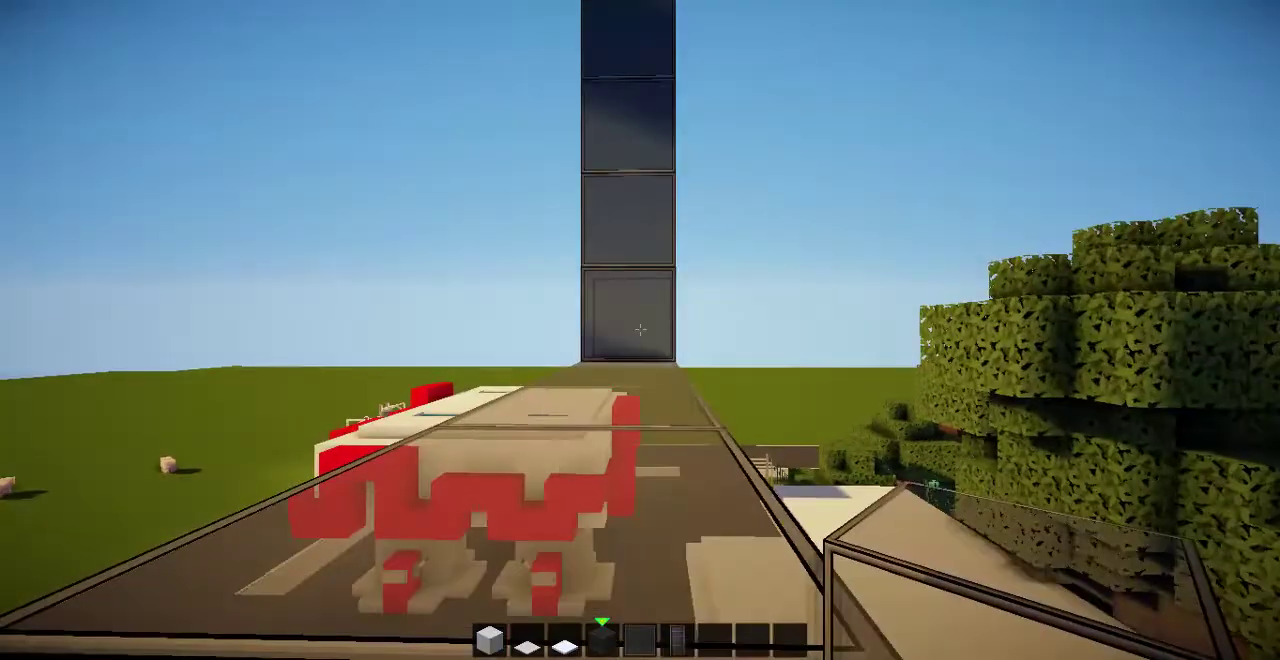
right_click(640, 330)
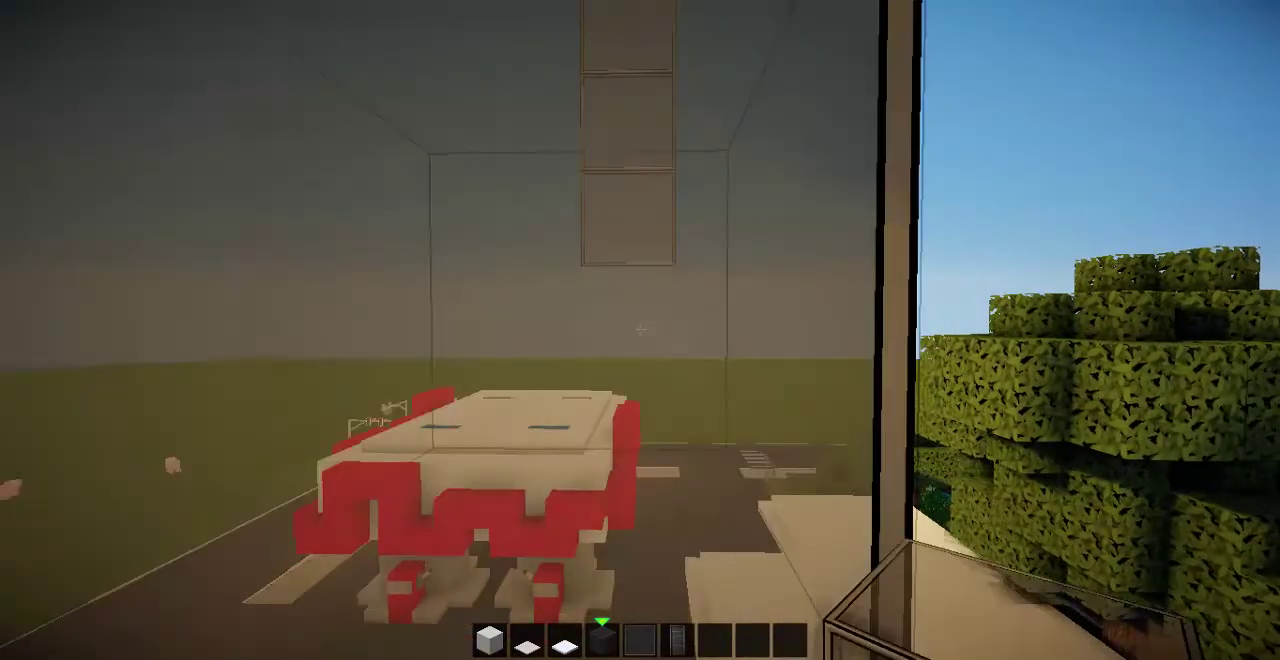
click(640, 330)
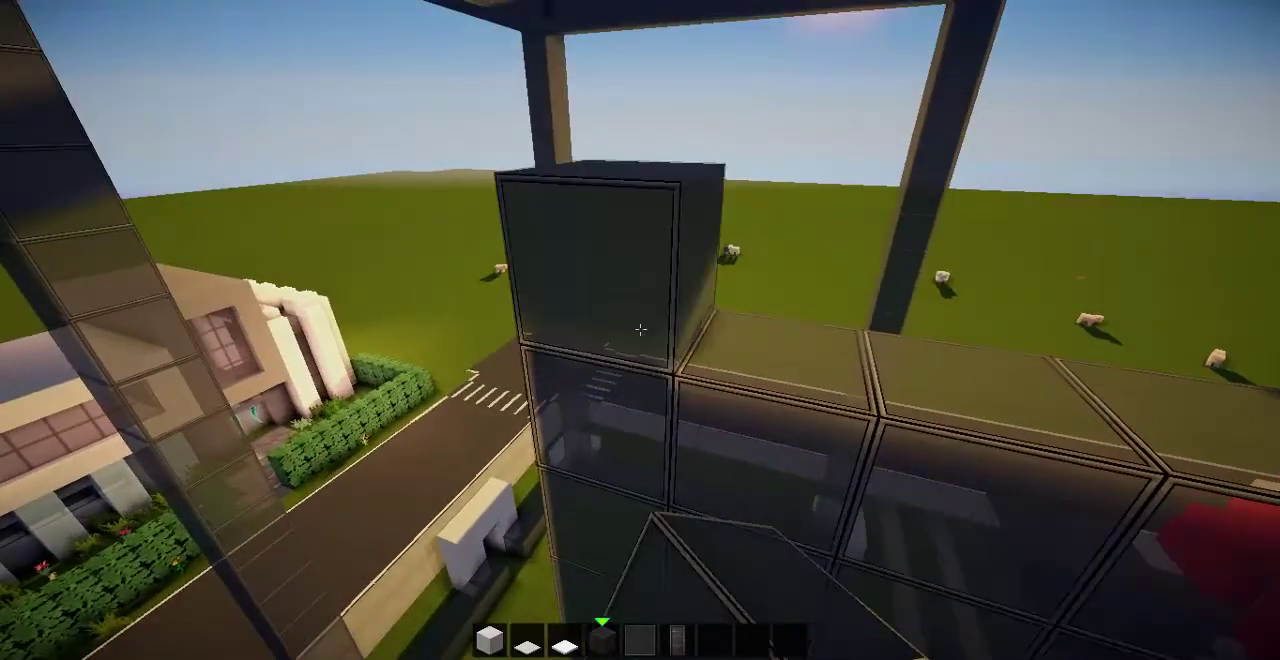
key(e)
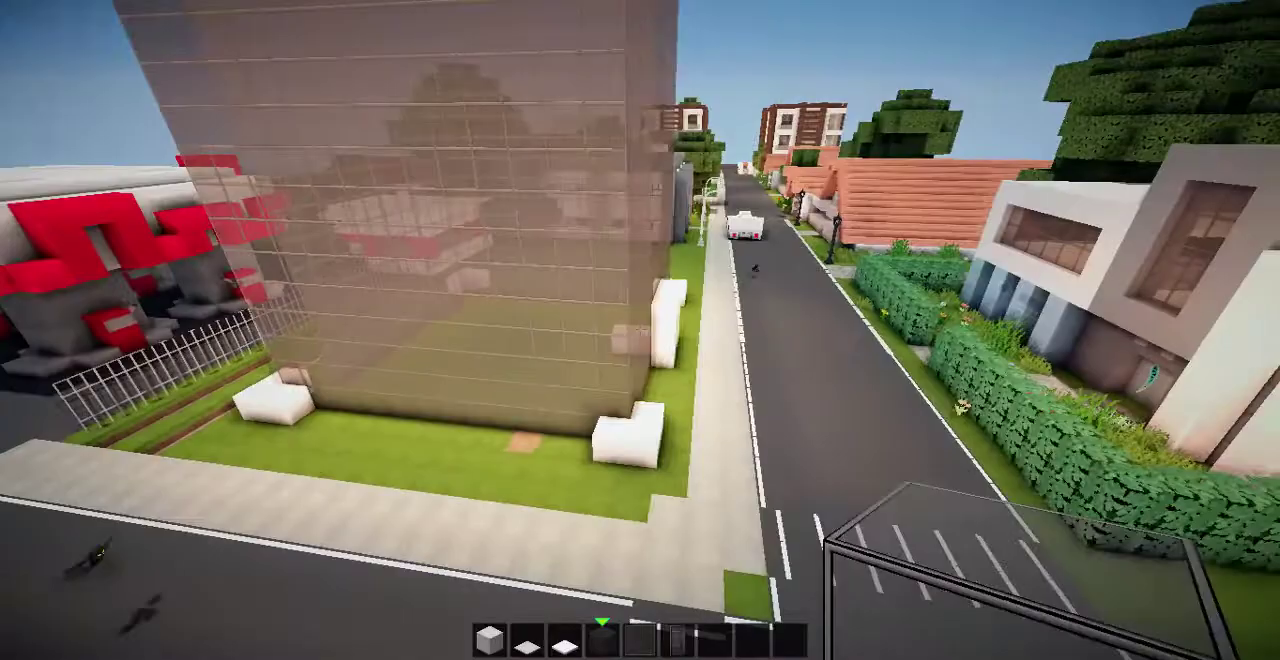
scroll(640, 330, down, 1)
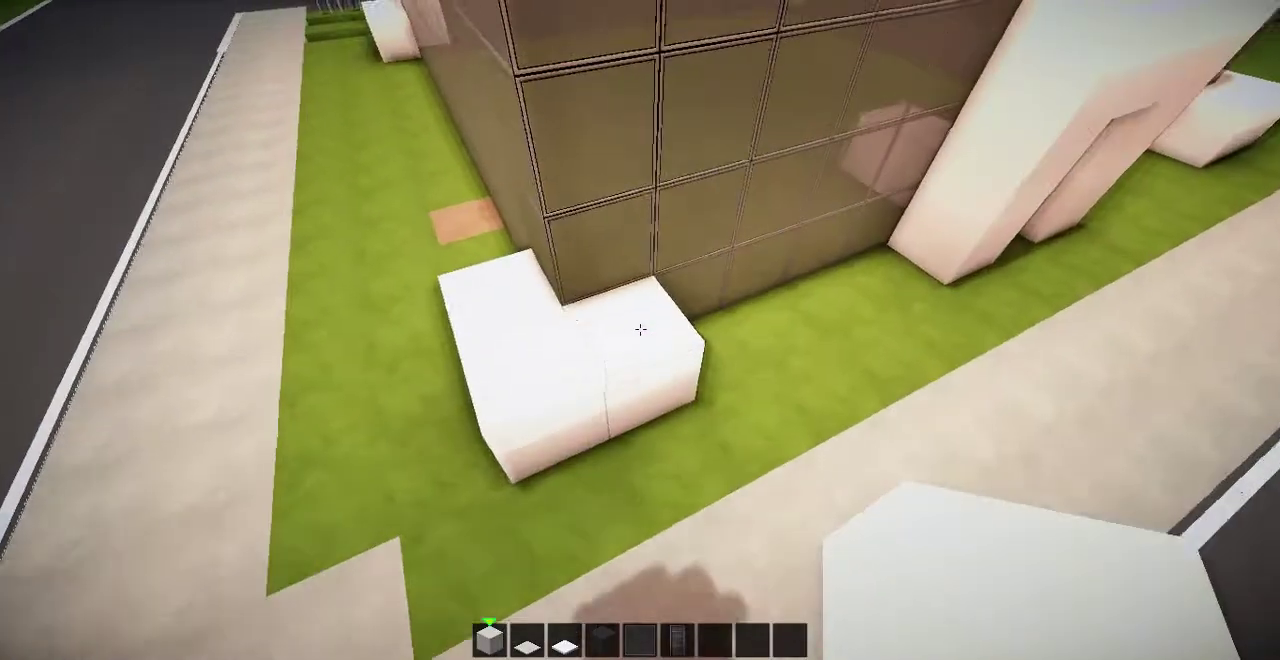
Stack three white wool blocks up the glass tower's corner
right_click(640, 330)
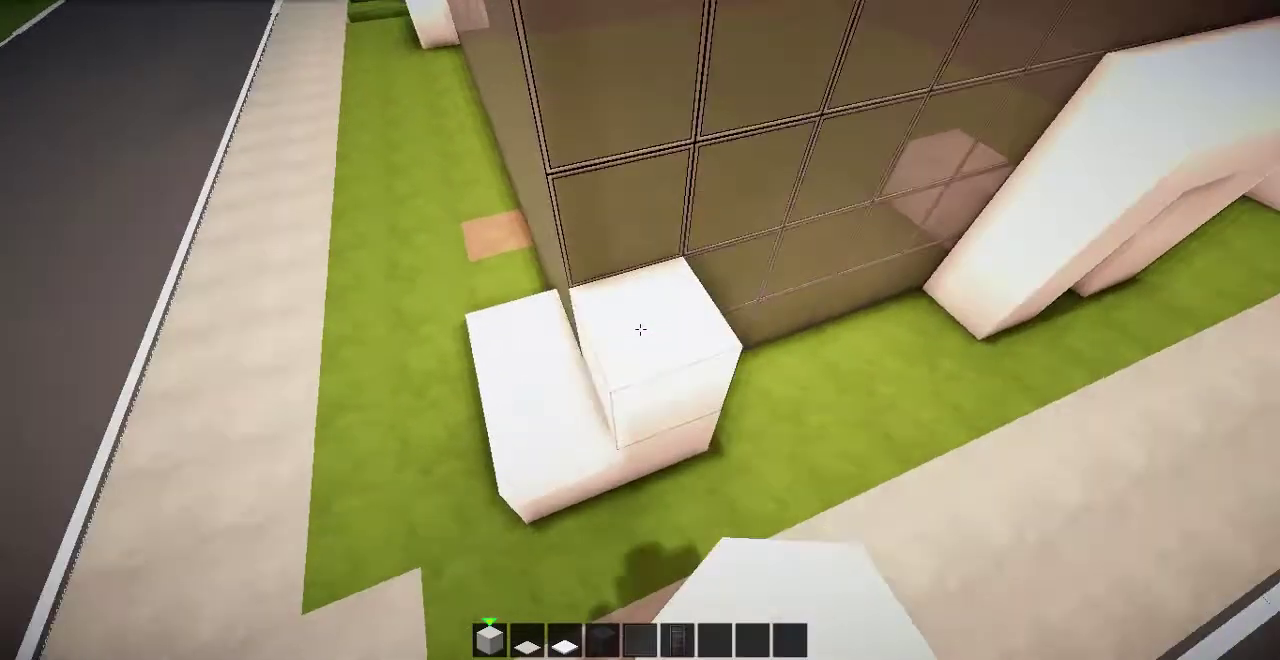
right_click(640, 330)
right_click(640, 330)
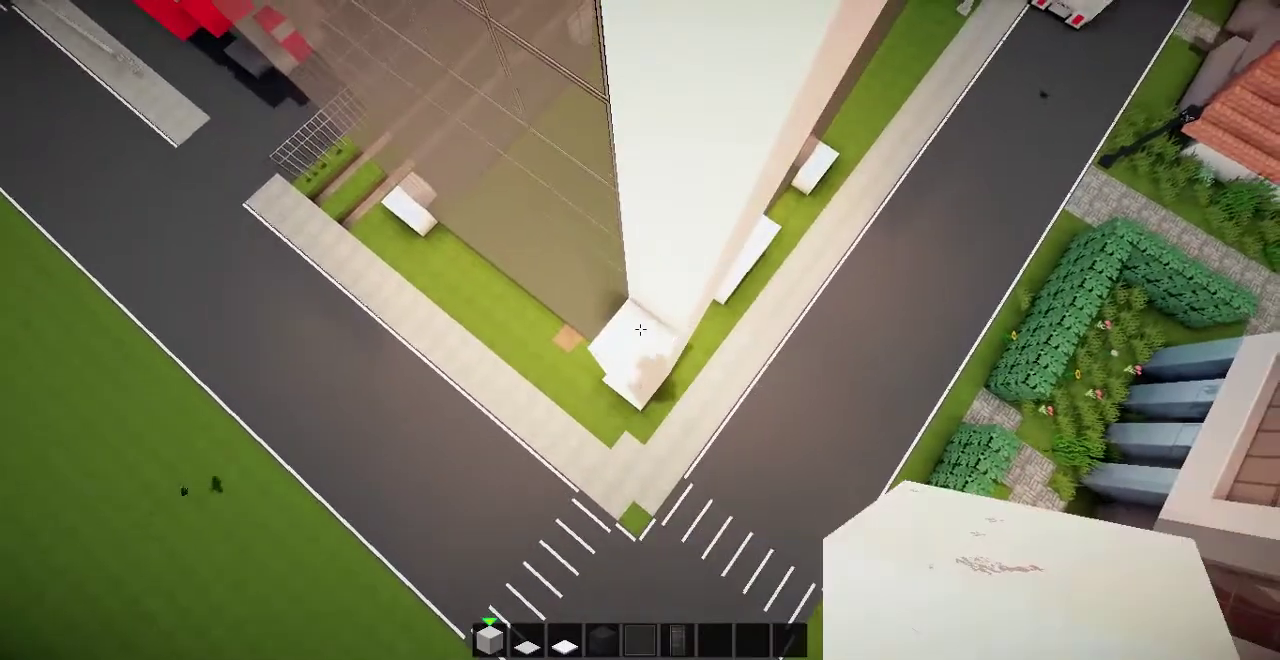
Place white wool at the pillar base and onto the L-shaped corner column
right_click(640, 328)
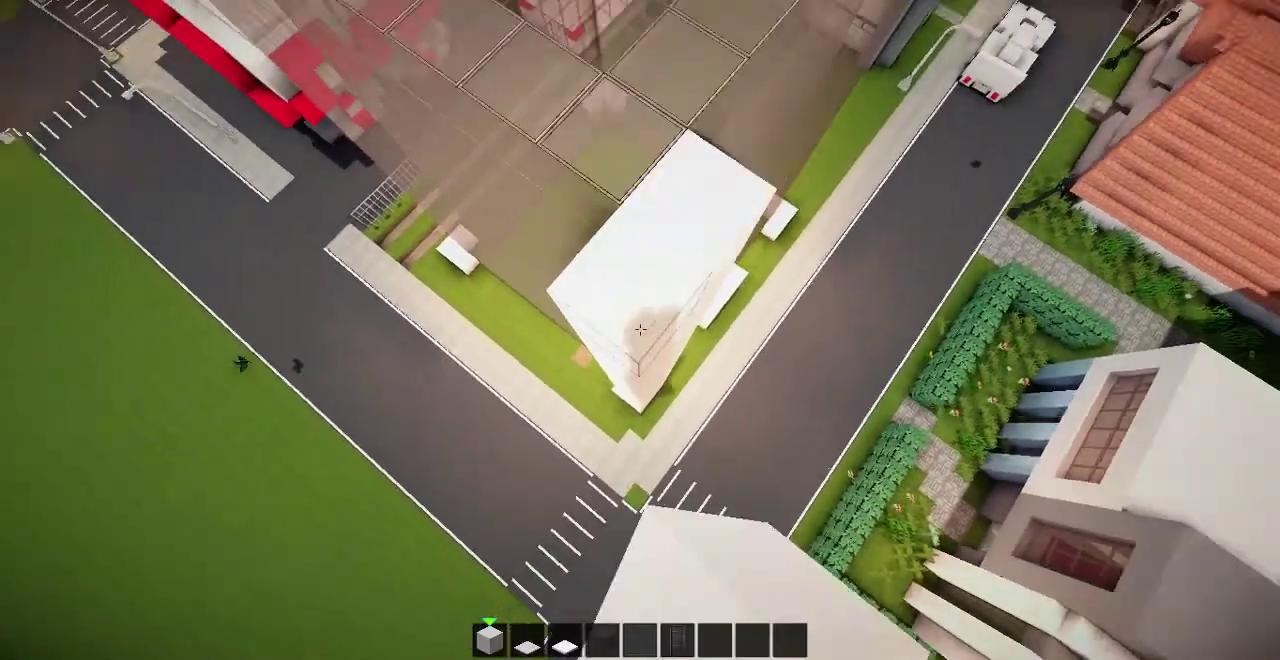
click(640, 330)
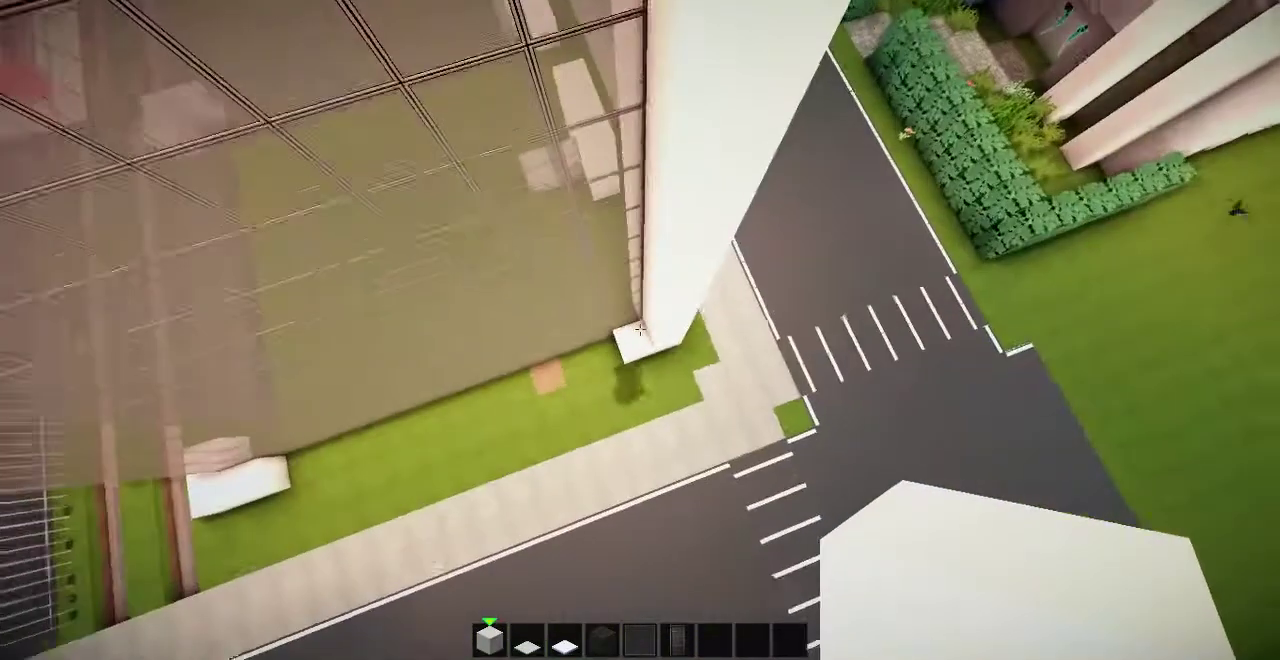
right_click(640, 330)
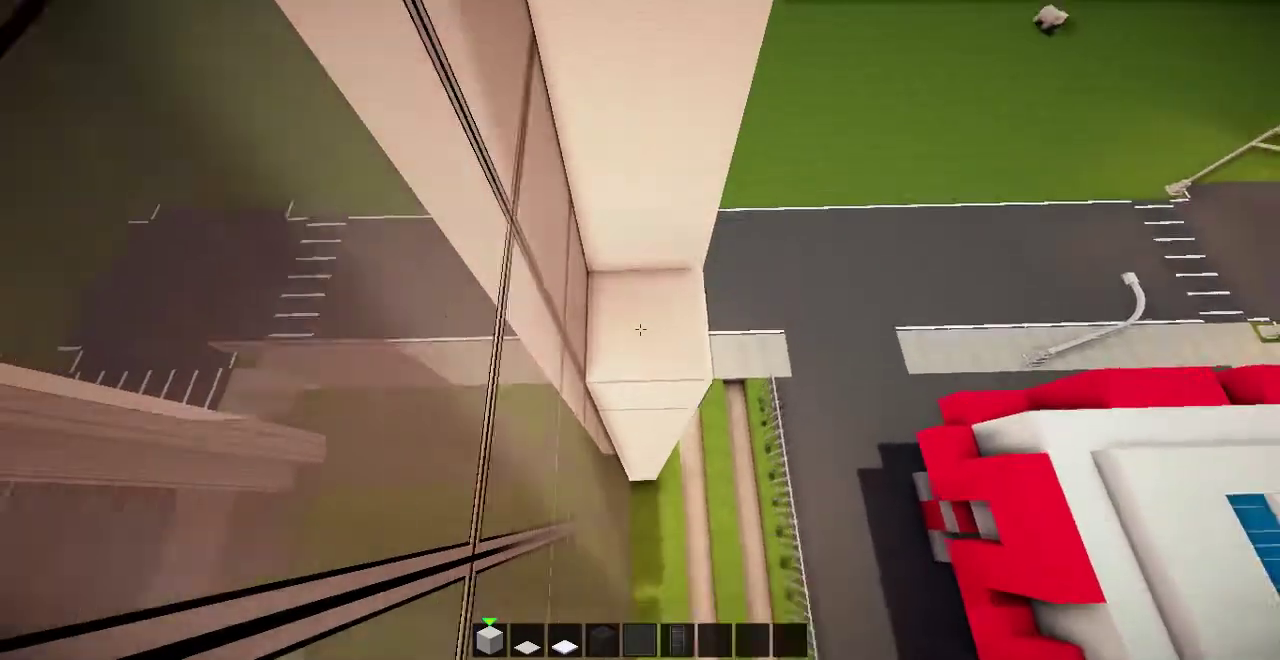
right_click(640, 330)
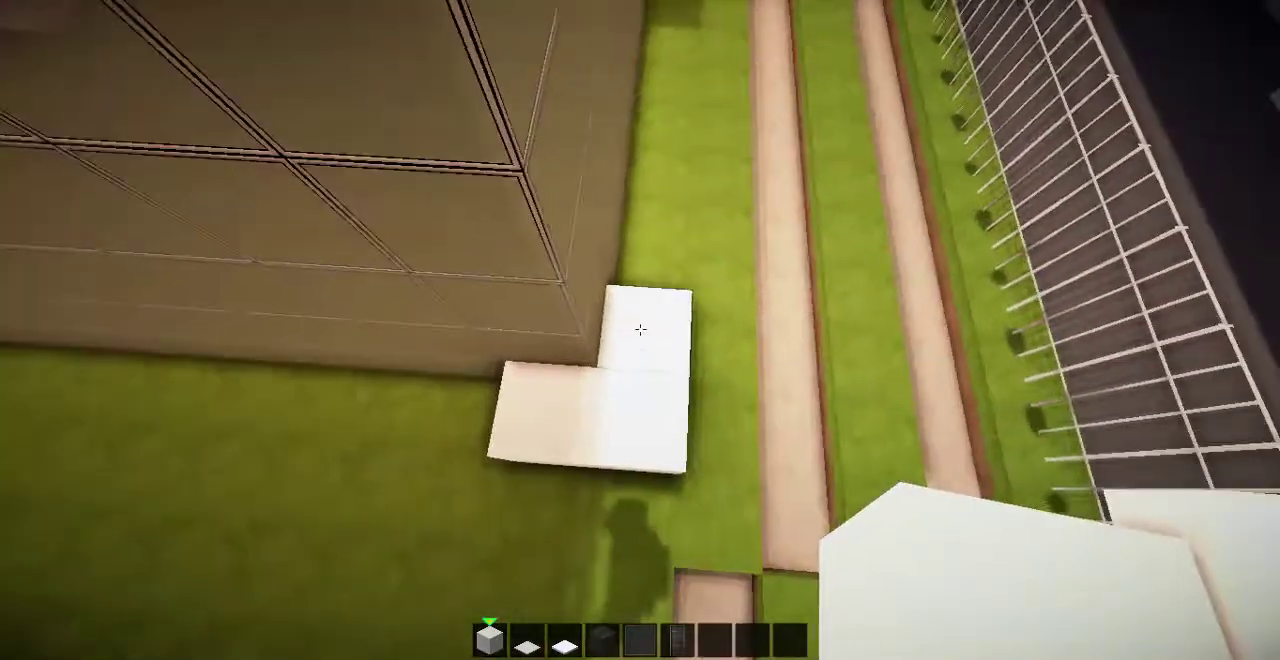
right_click(640, 330)
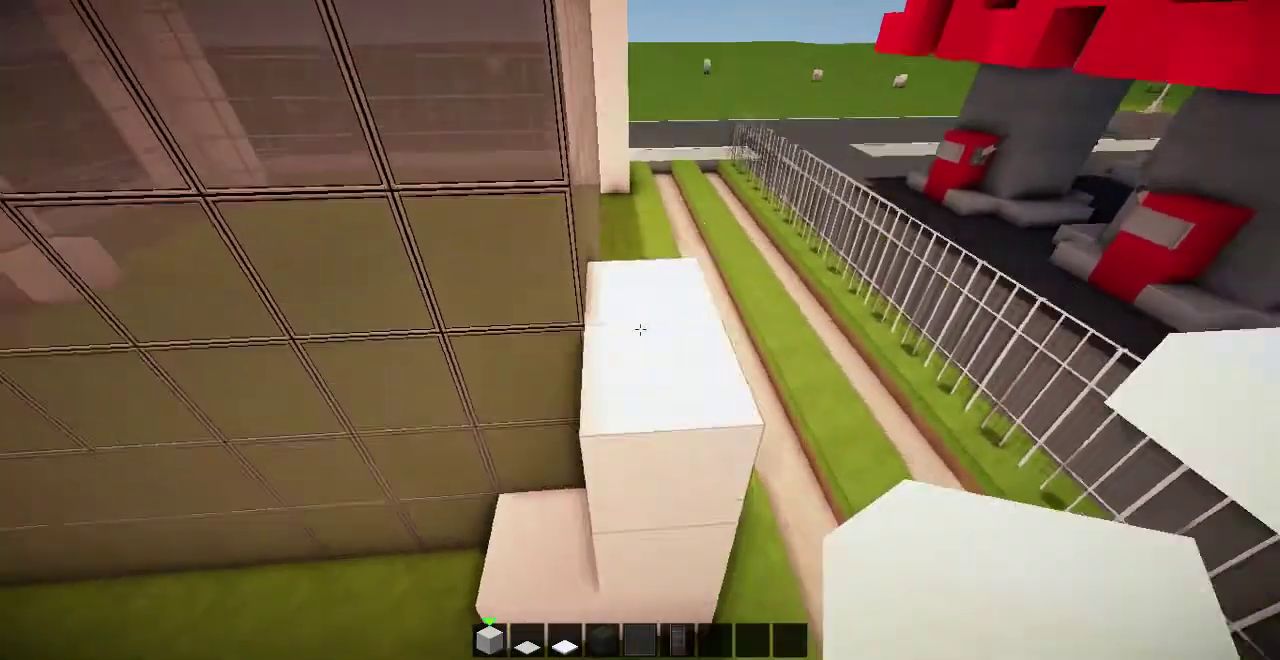
right_click(640, 330)
Even out the white column's top block, then raise it two blocks
click(640, 330)
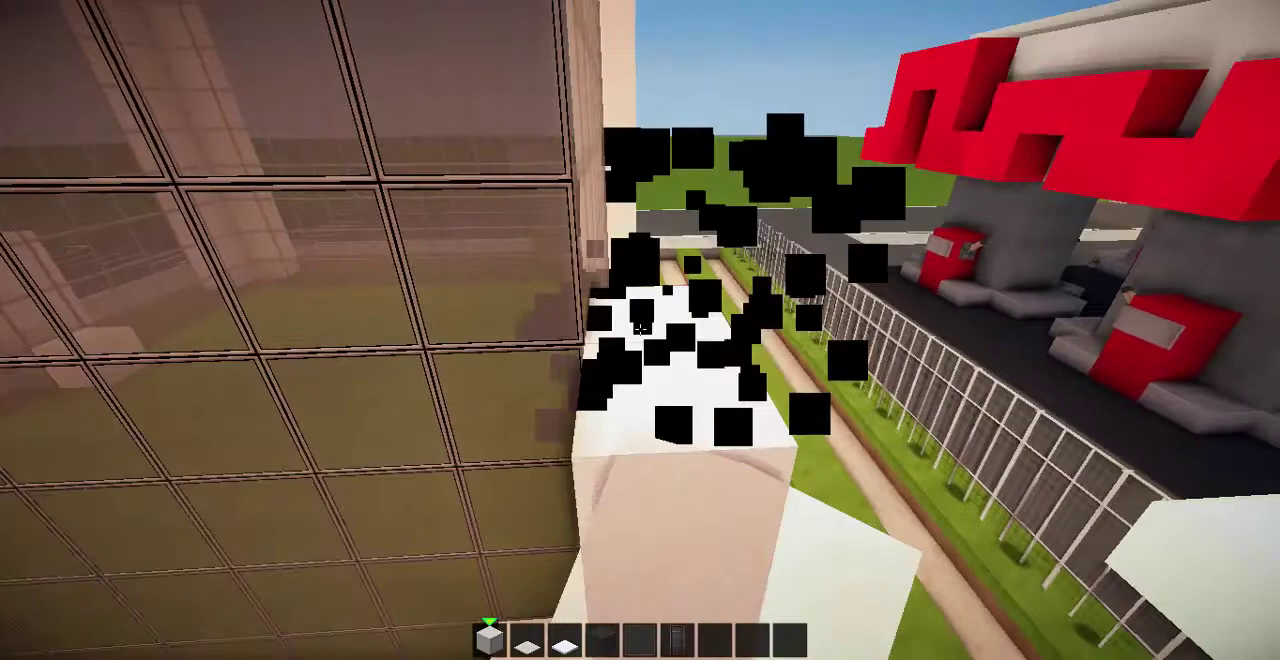
right_click(640, 330)
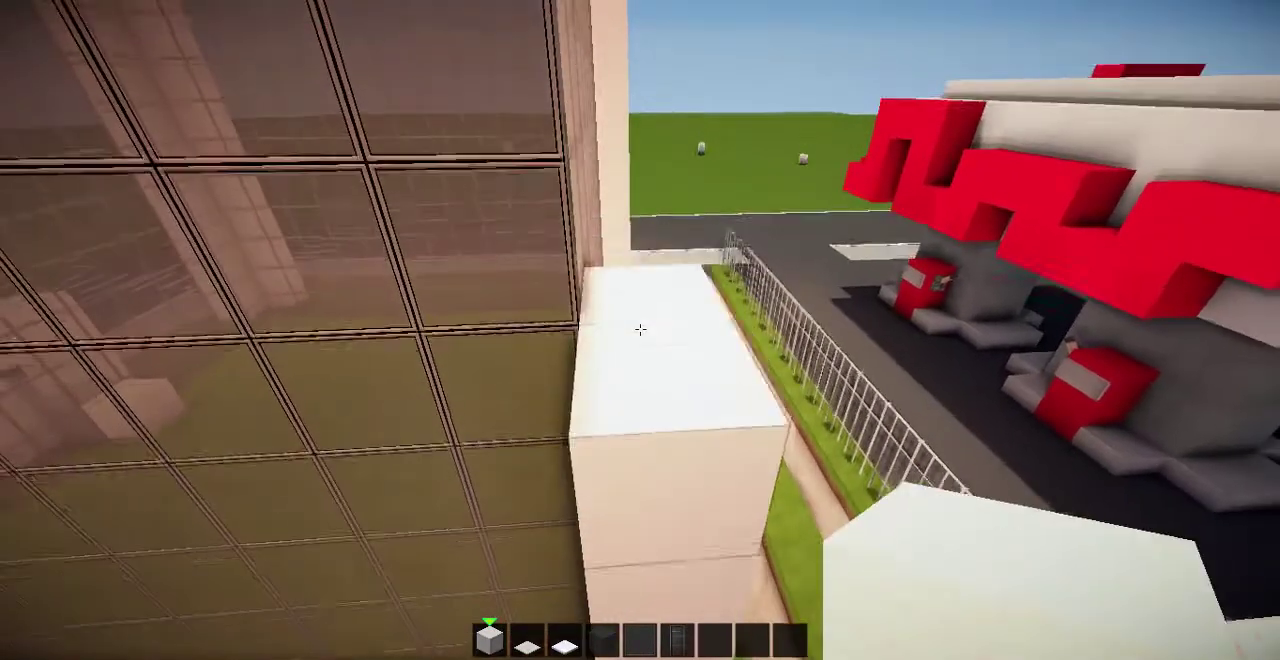
click(640, 330)
right_click(640, 330)
click(640, 330)
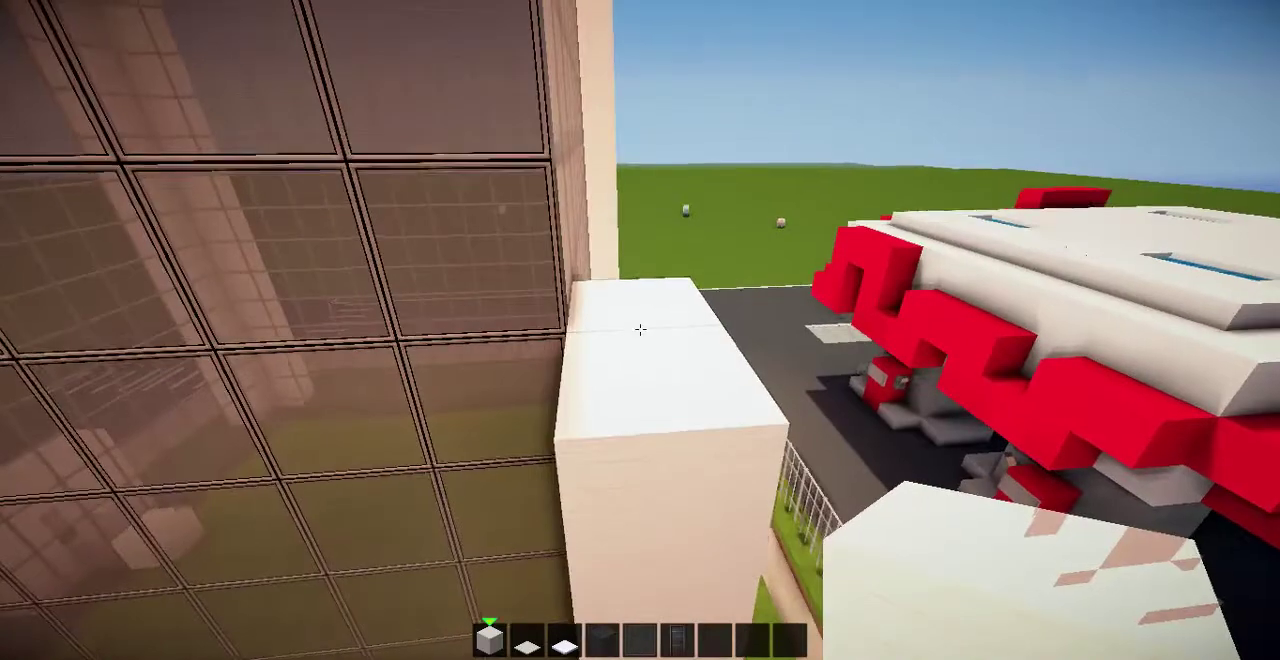
right_click(640, 330)
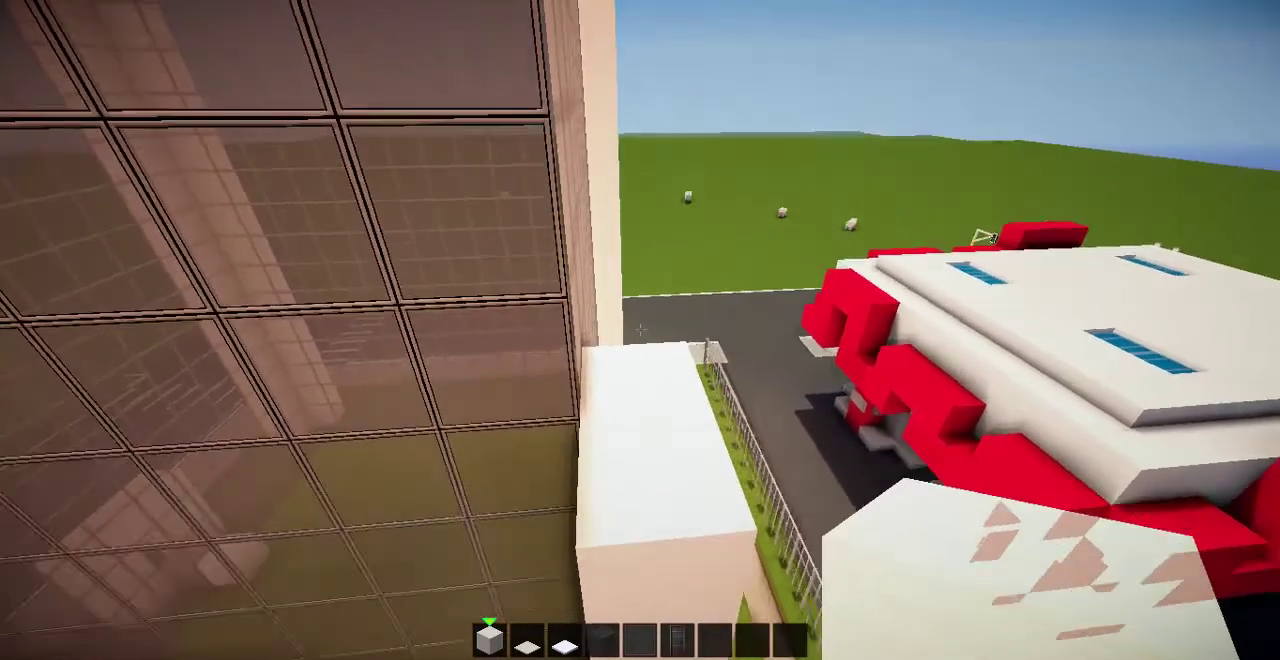
right_click(640, 330)
Stack eight more white wool blocks up the corner toward the tower roof
right_click(640, 330)
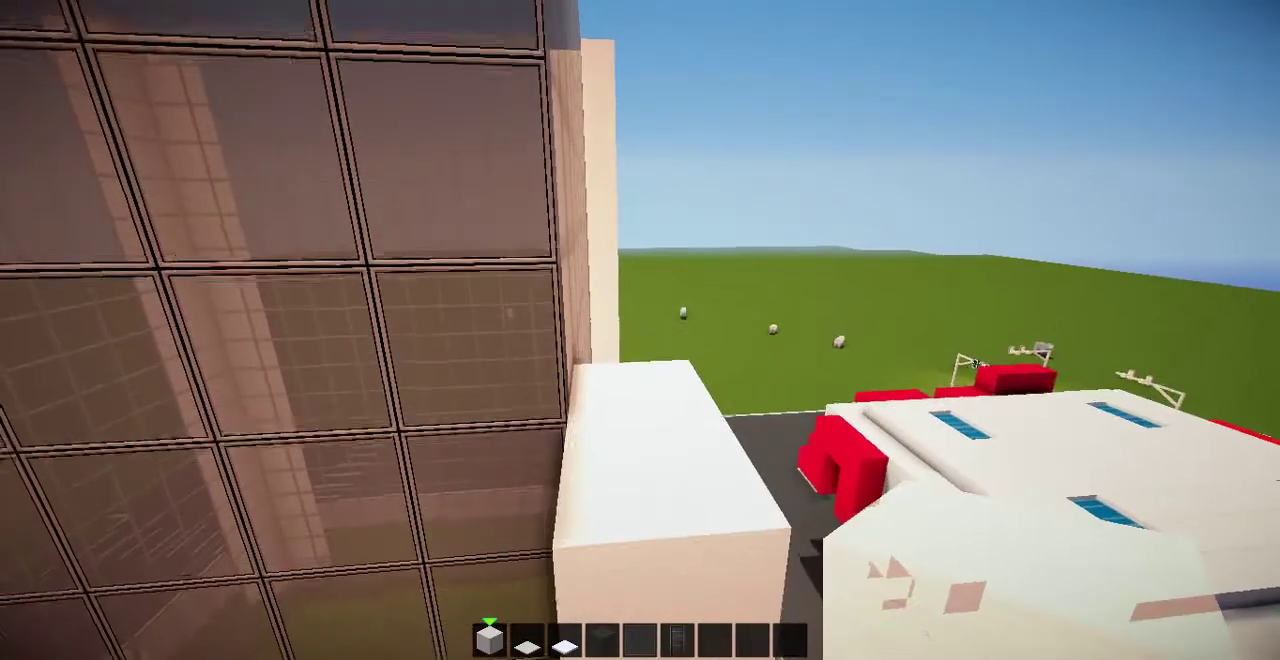
right_click(640, 330)
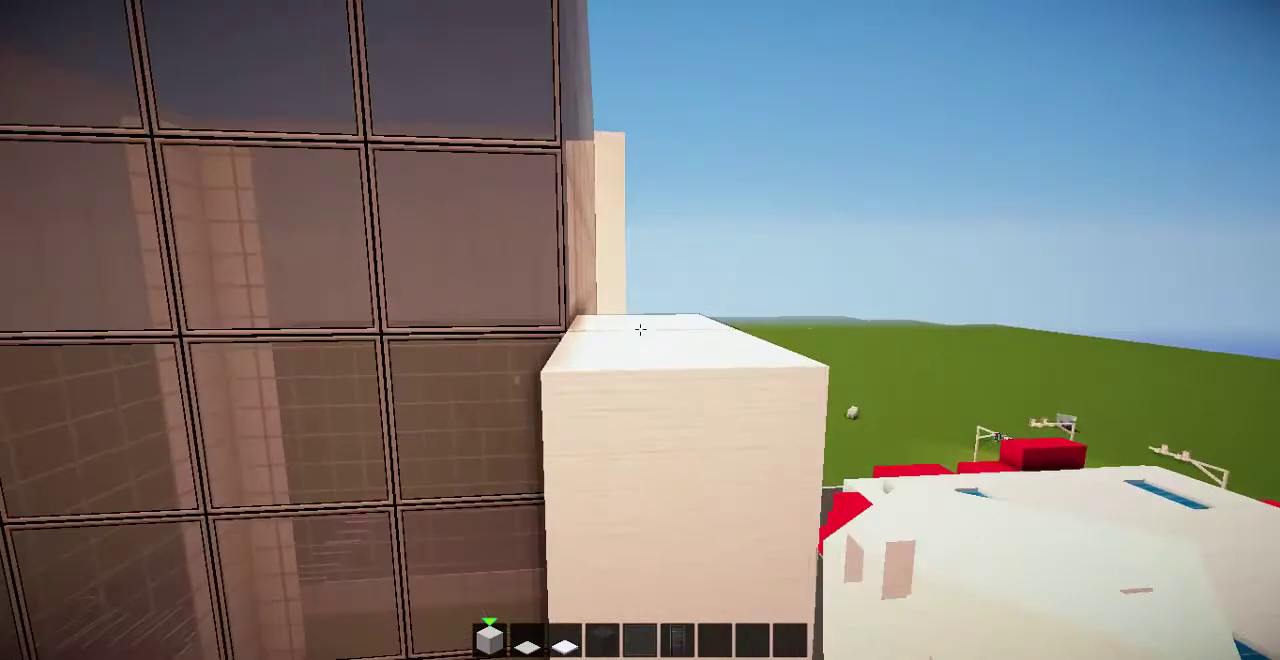
right_click(640, 330)
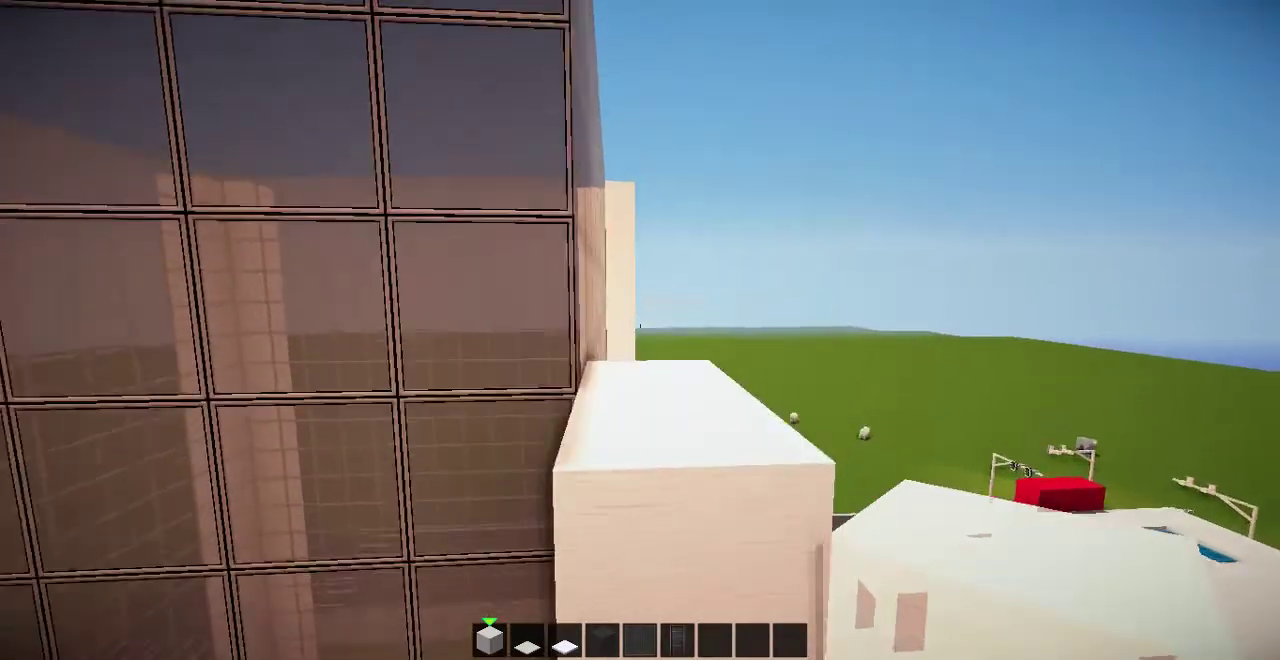
right_click(640, 330)
right_click(640, 330)
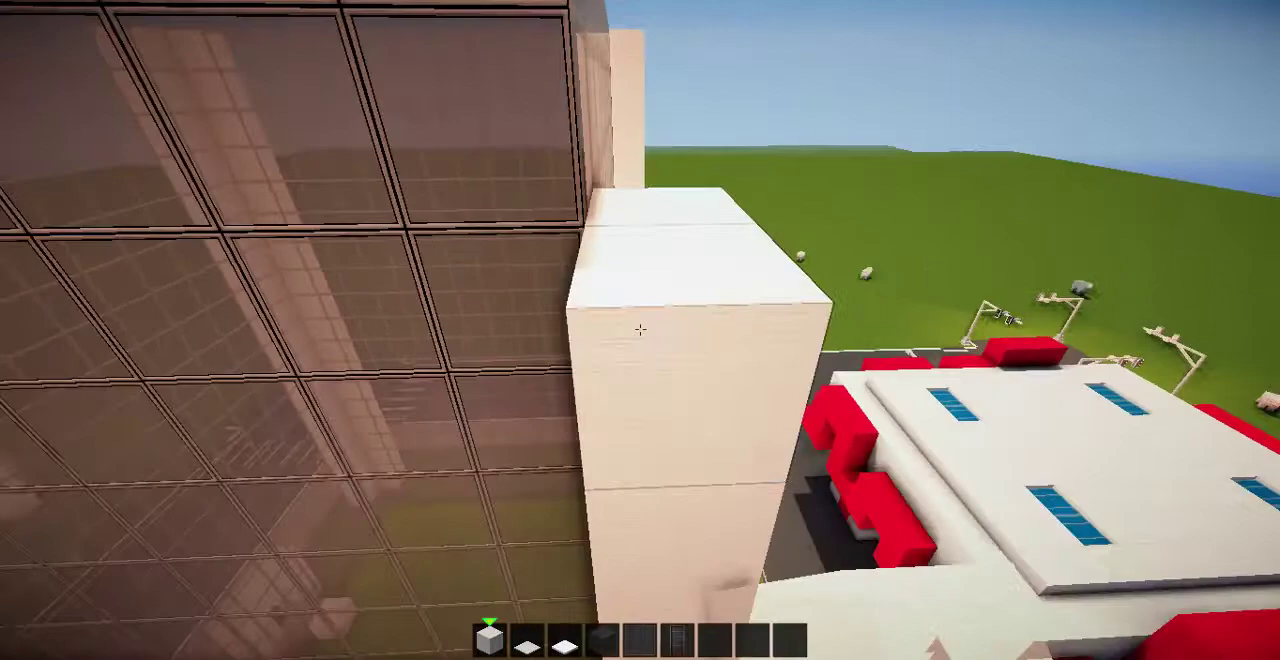
right_click(640, 330)
right_click(640, 330)
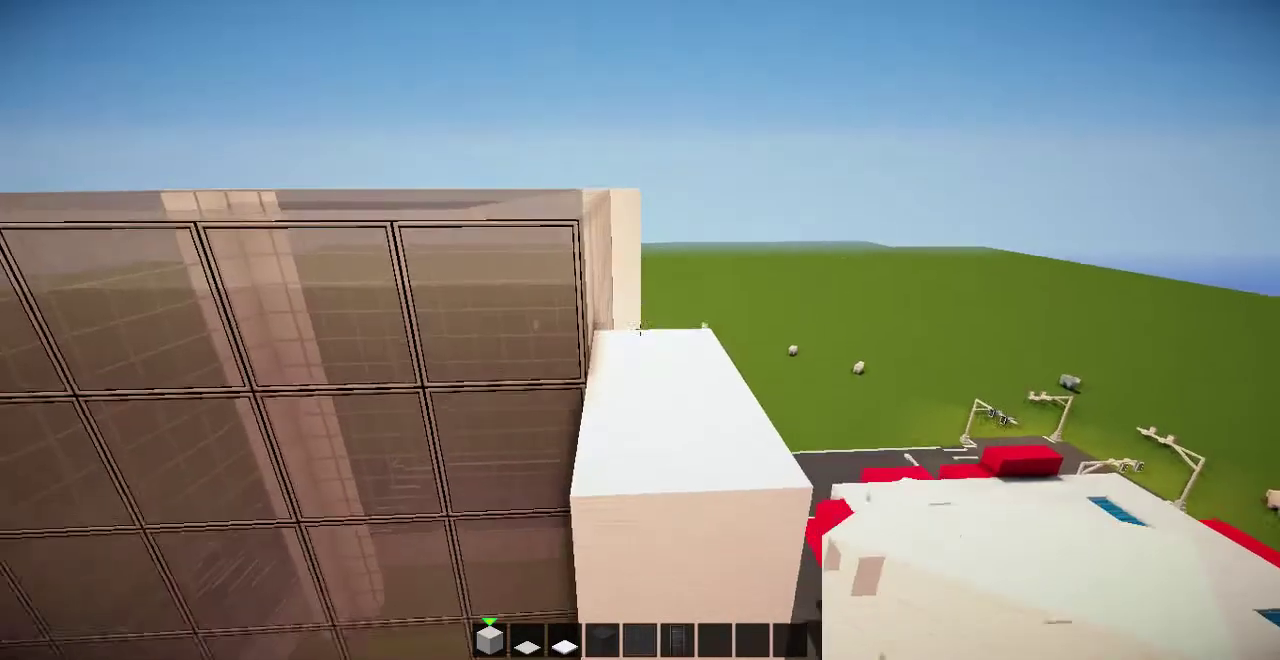
right_click(640, 330)
Lay an L-shaped white wool base against the glass wall on the tower's road side
key(shift)
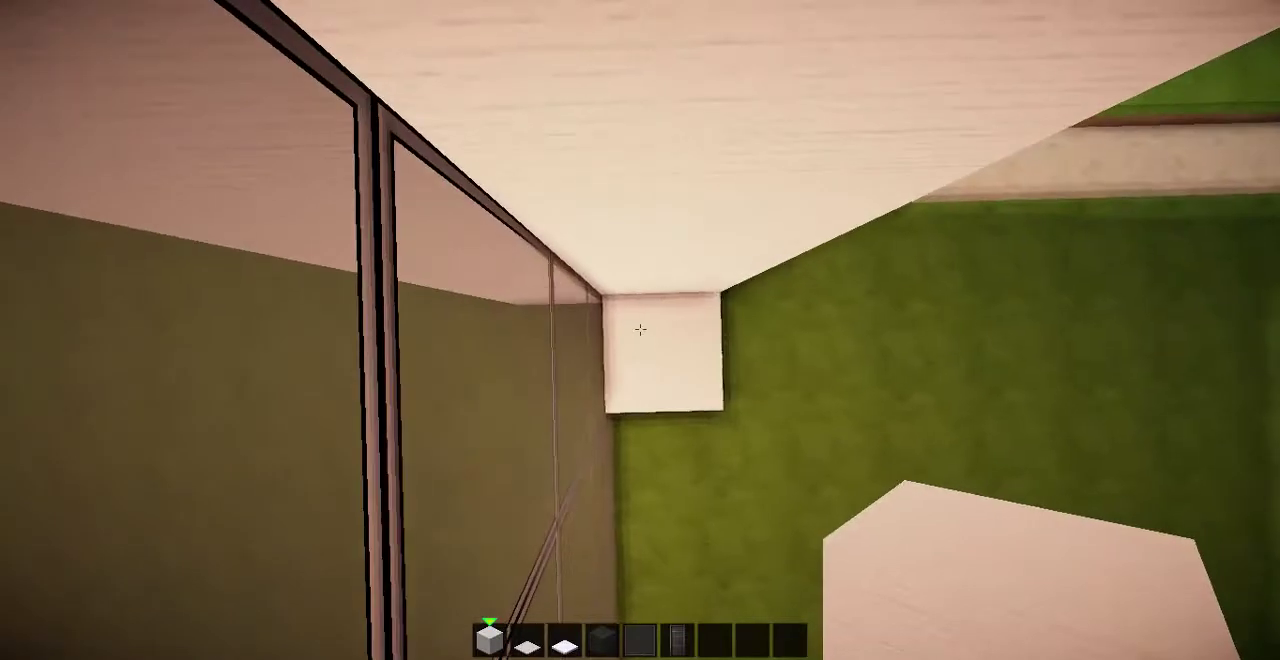
key(d)
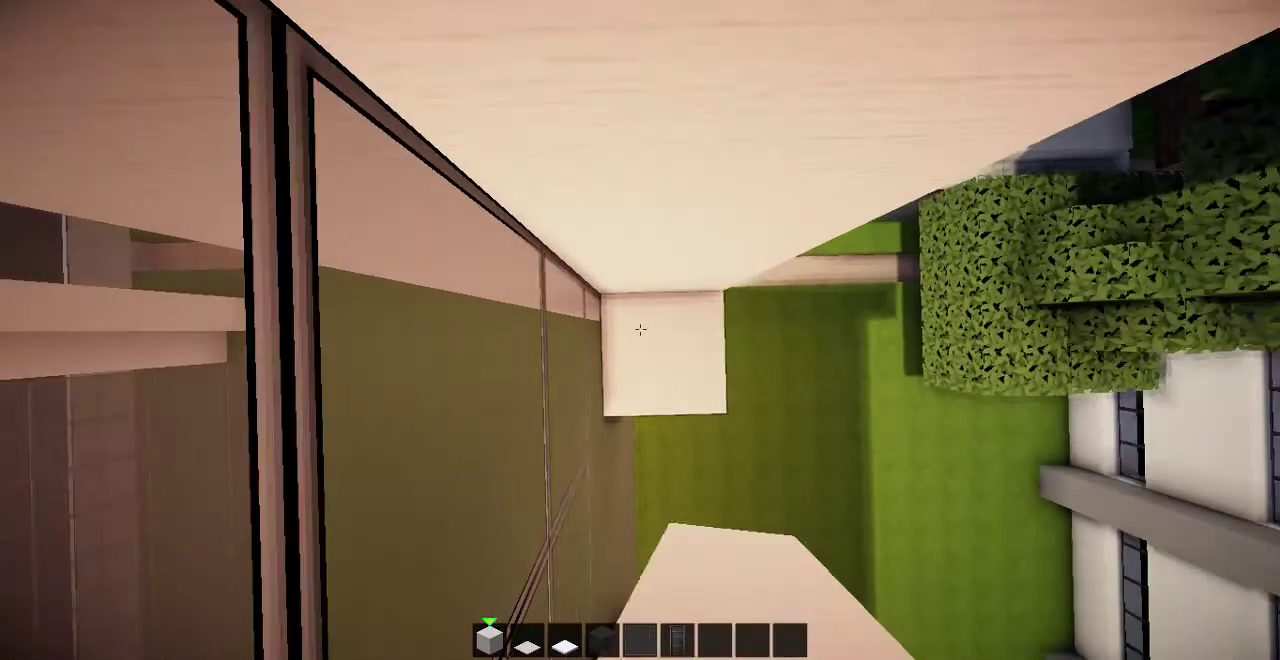
key(space)
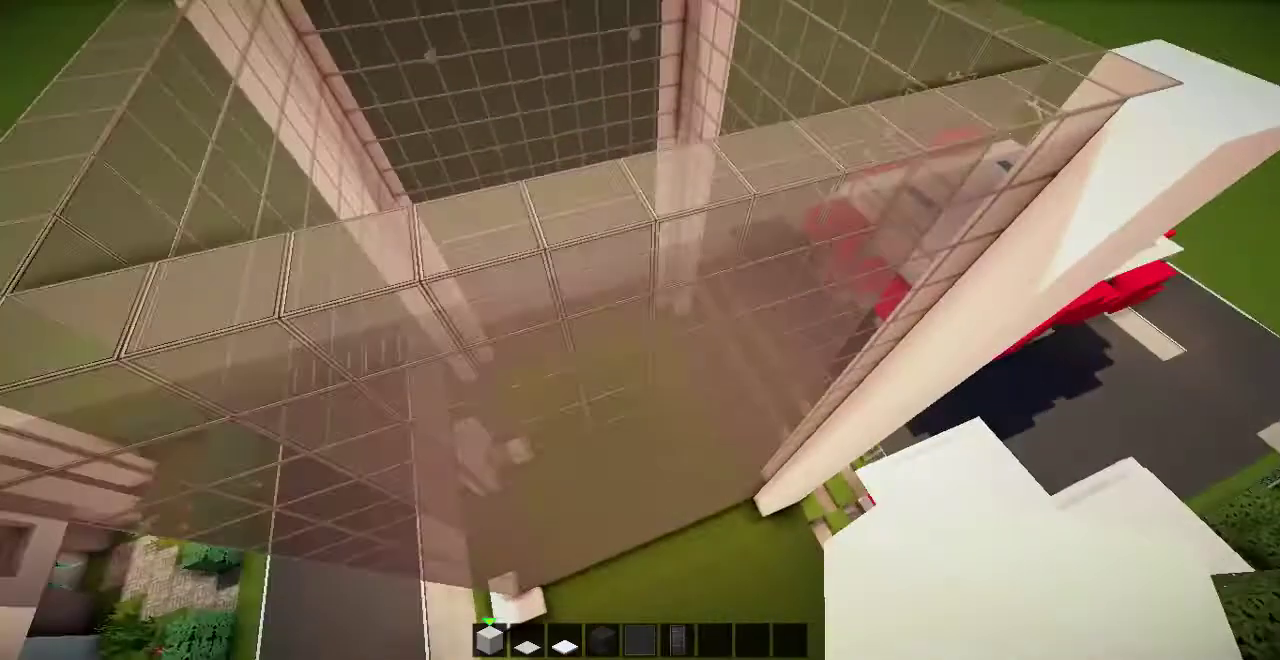
key(w)
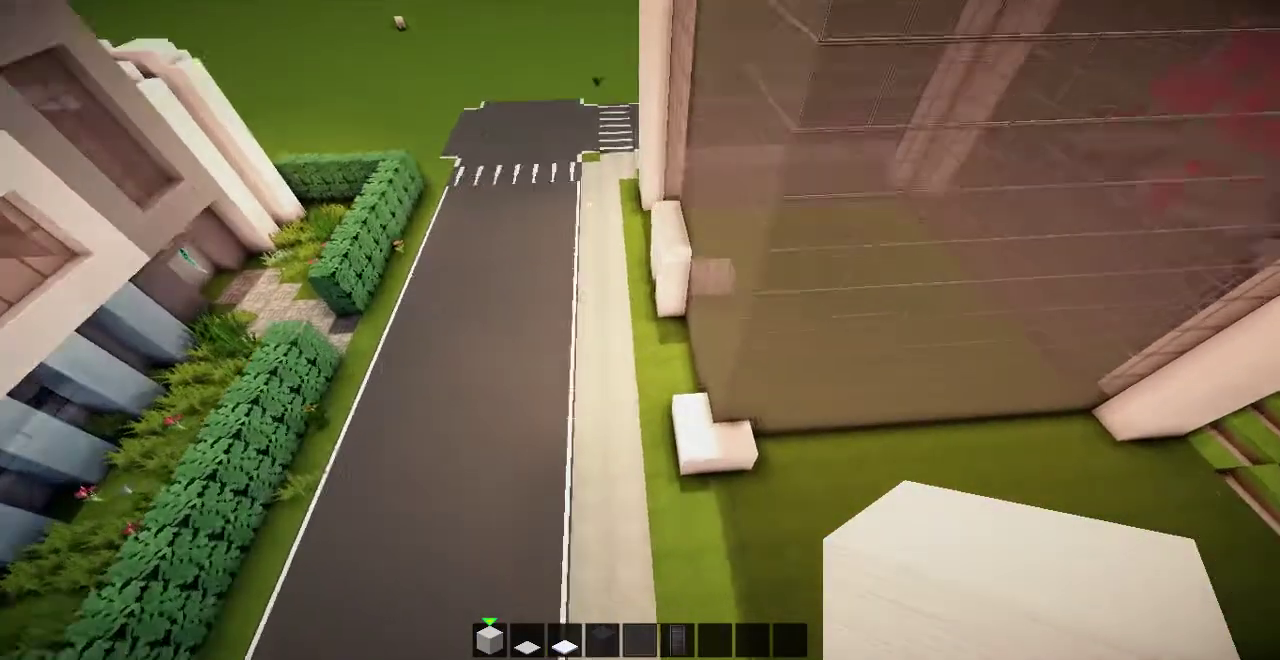
key(shift)
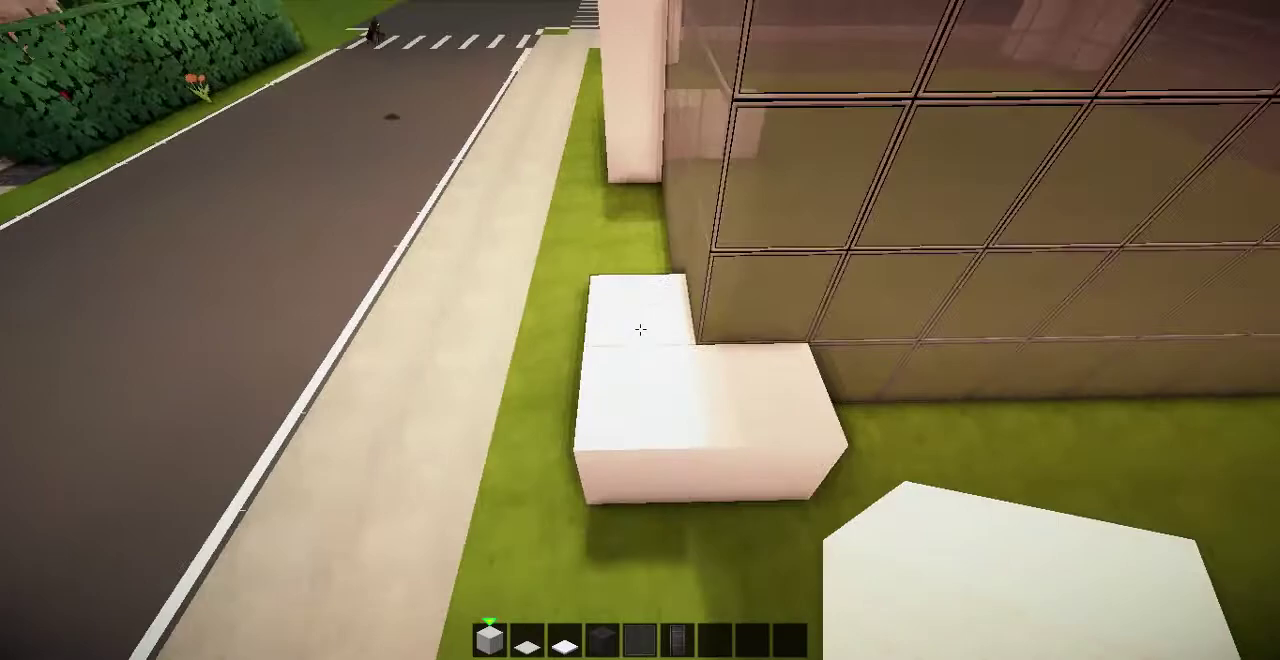
right_click(640, 330)
right_click(640, 330)
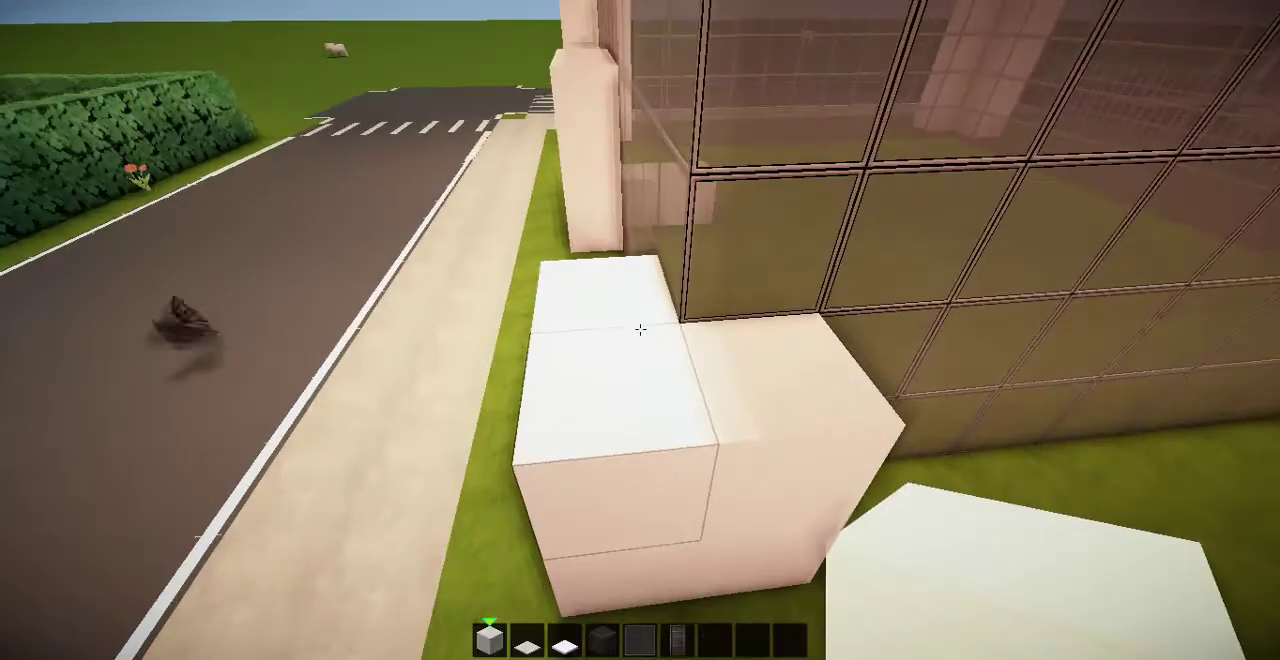
right_click(640, 330)
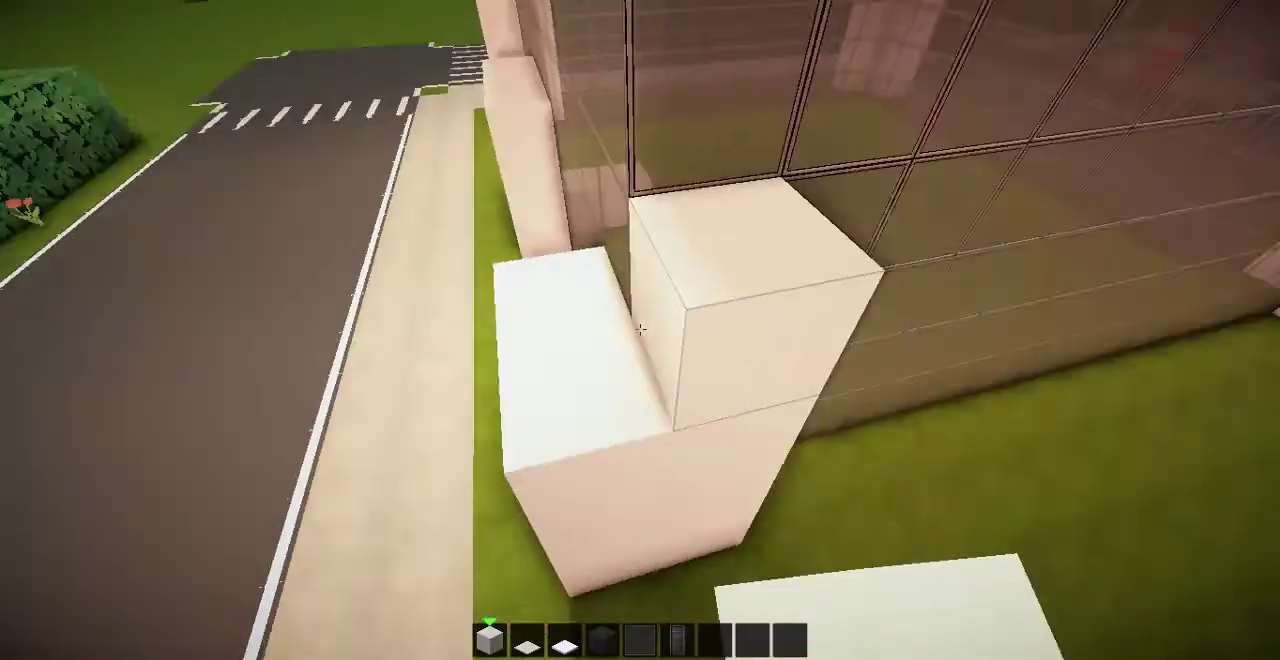
right_click(640, 330)
right_click(640, 330)
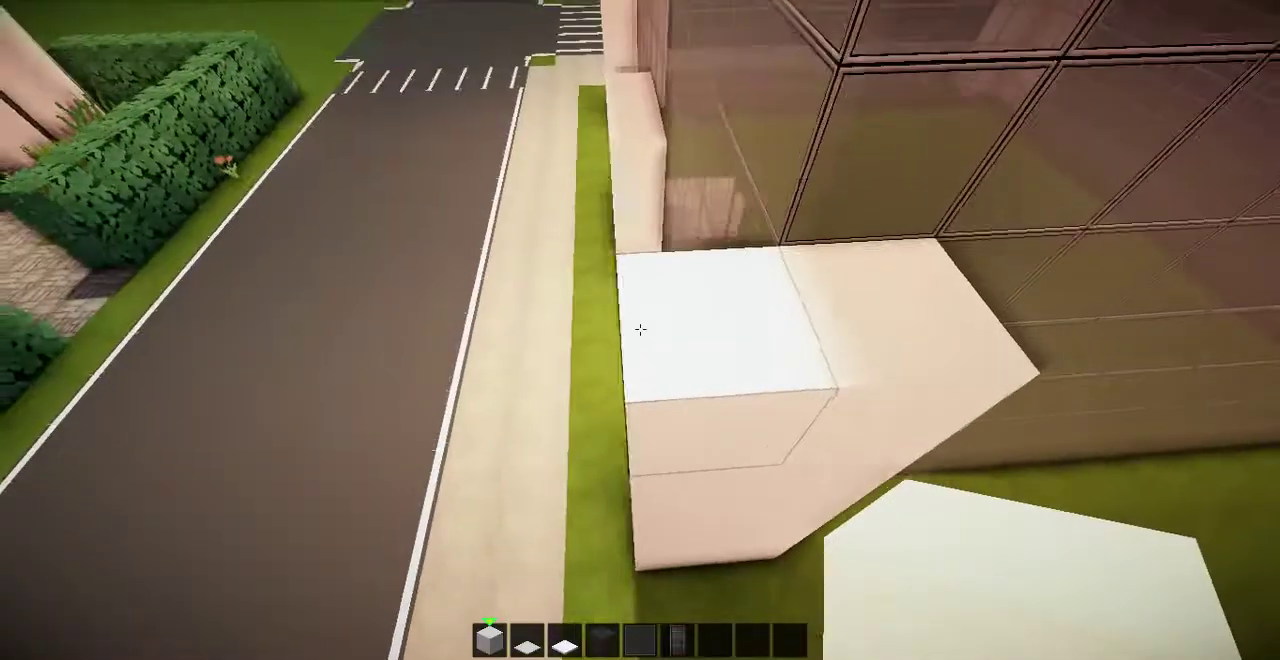
click(640, 330)
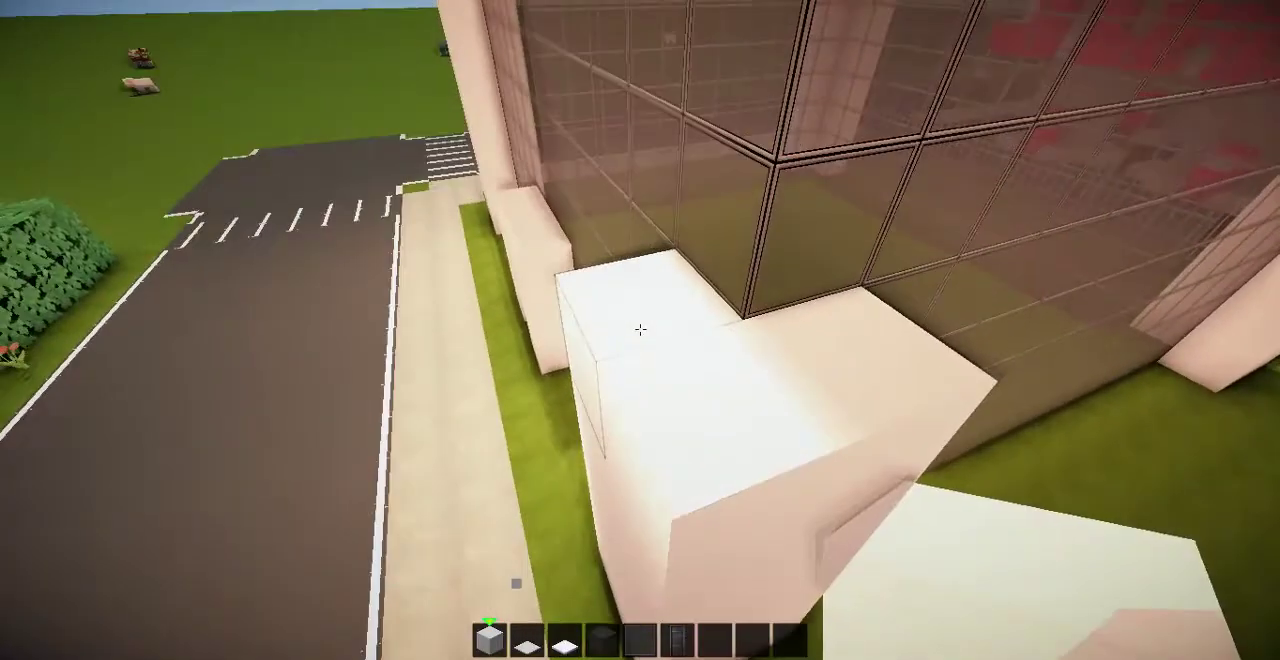
Stack white wool into a stepped column beside the glass wall, trimming the extra top block
right_click(640, 330)
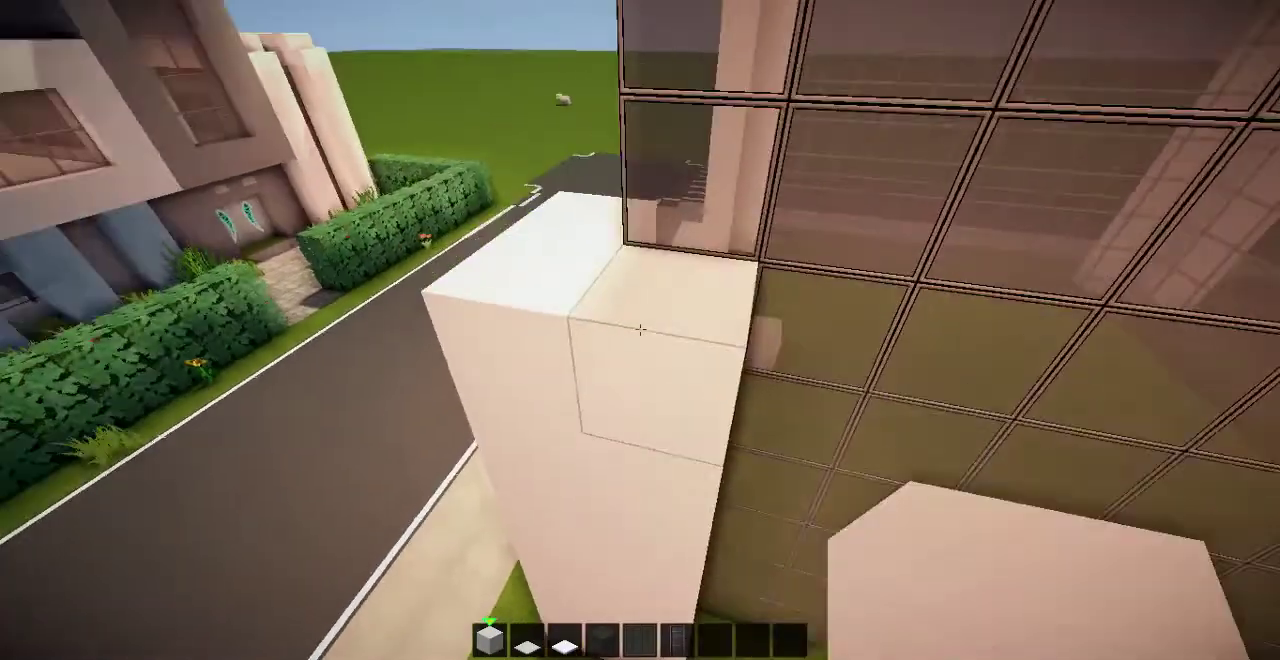
right_click(640, 330)
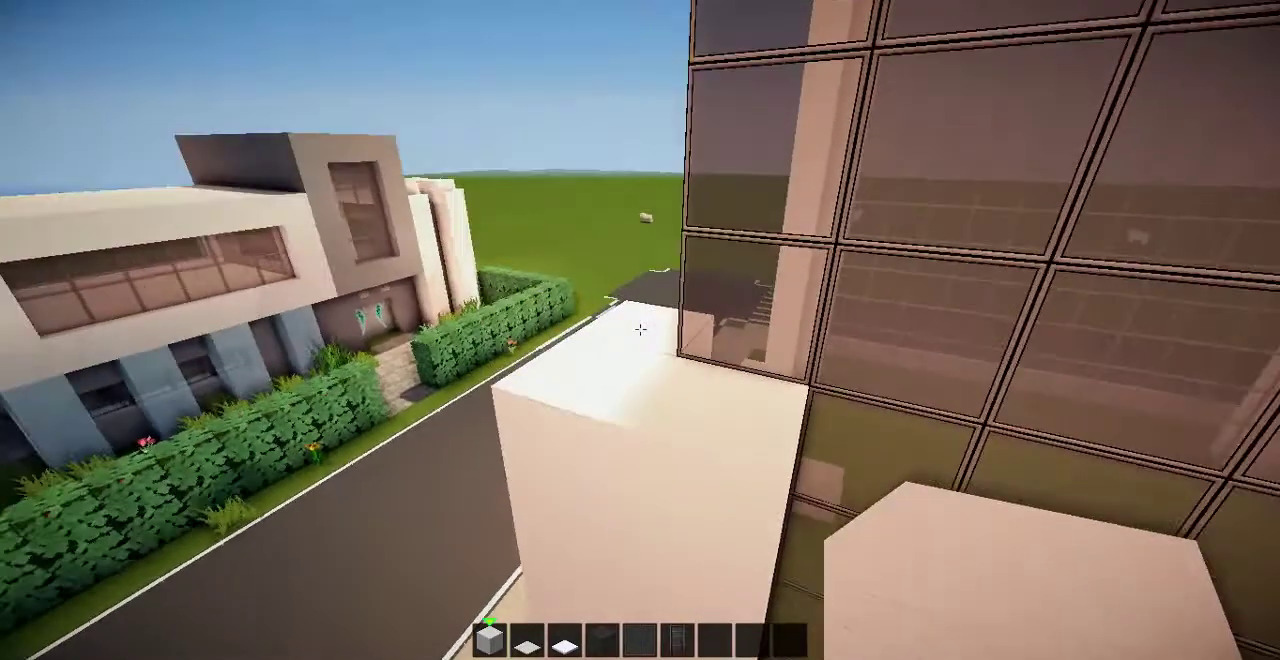
right_click(640, 330)
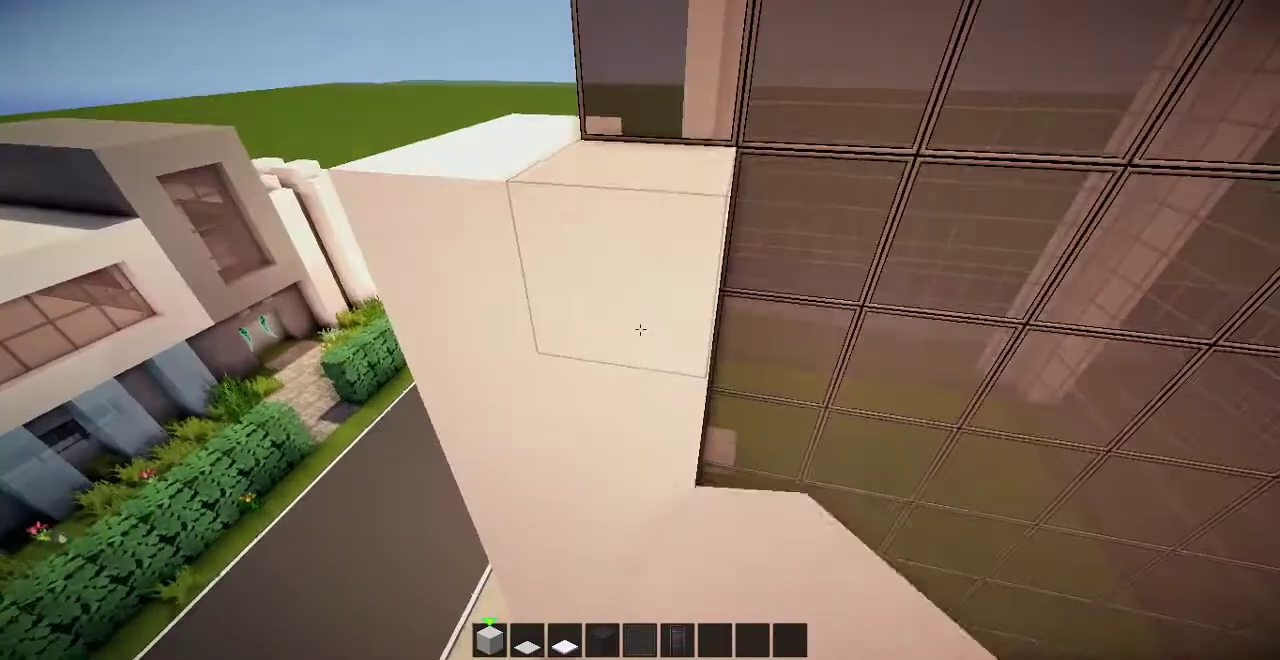
right_click(640, 330)
right_click(640, 330)
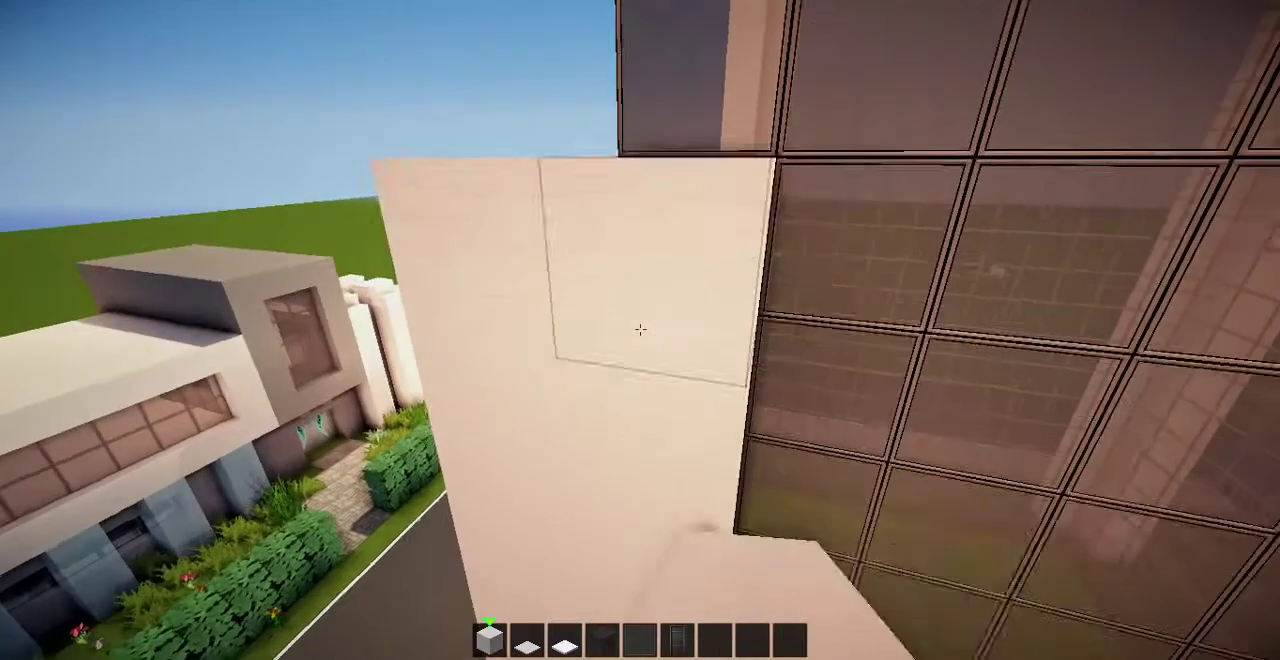
right_click(640, 330)
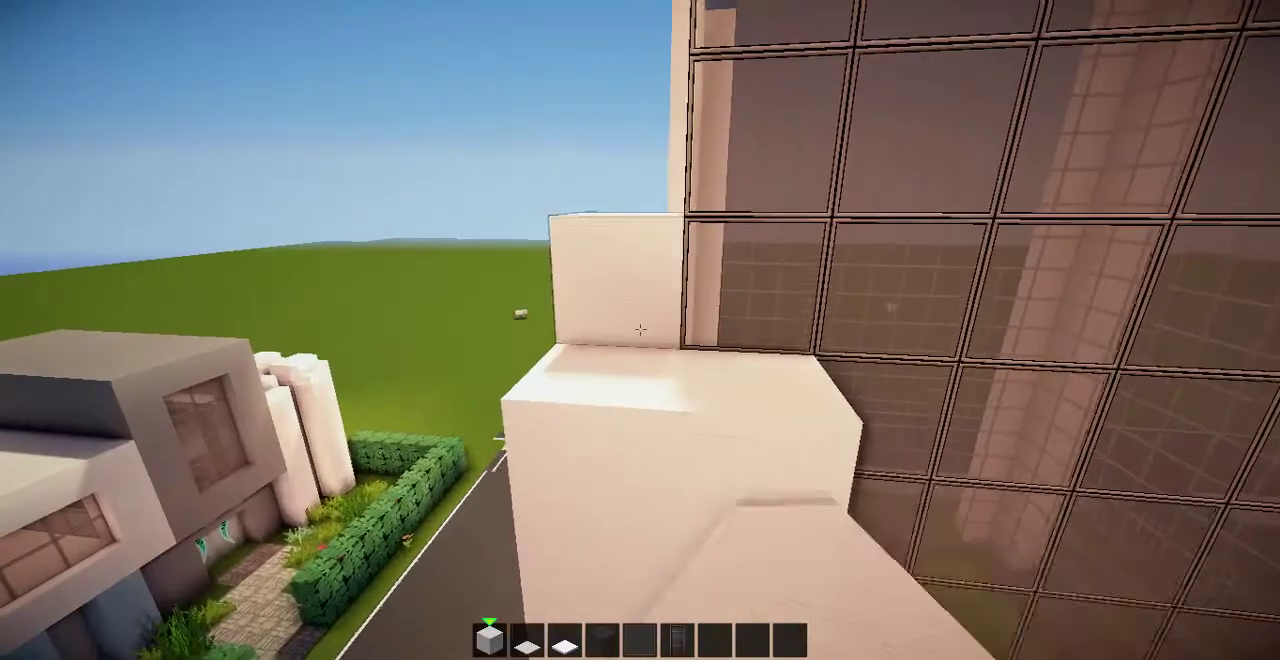
right_click(640, 330)
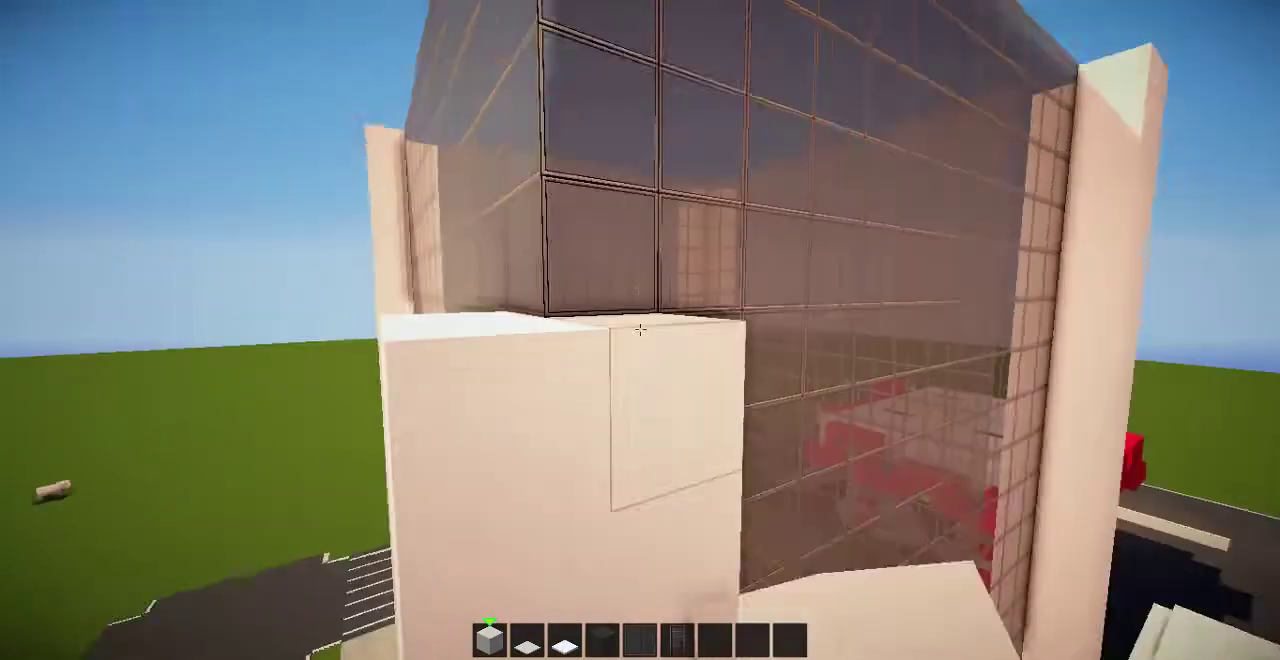
right_click(640, 330)
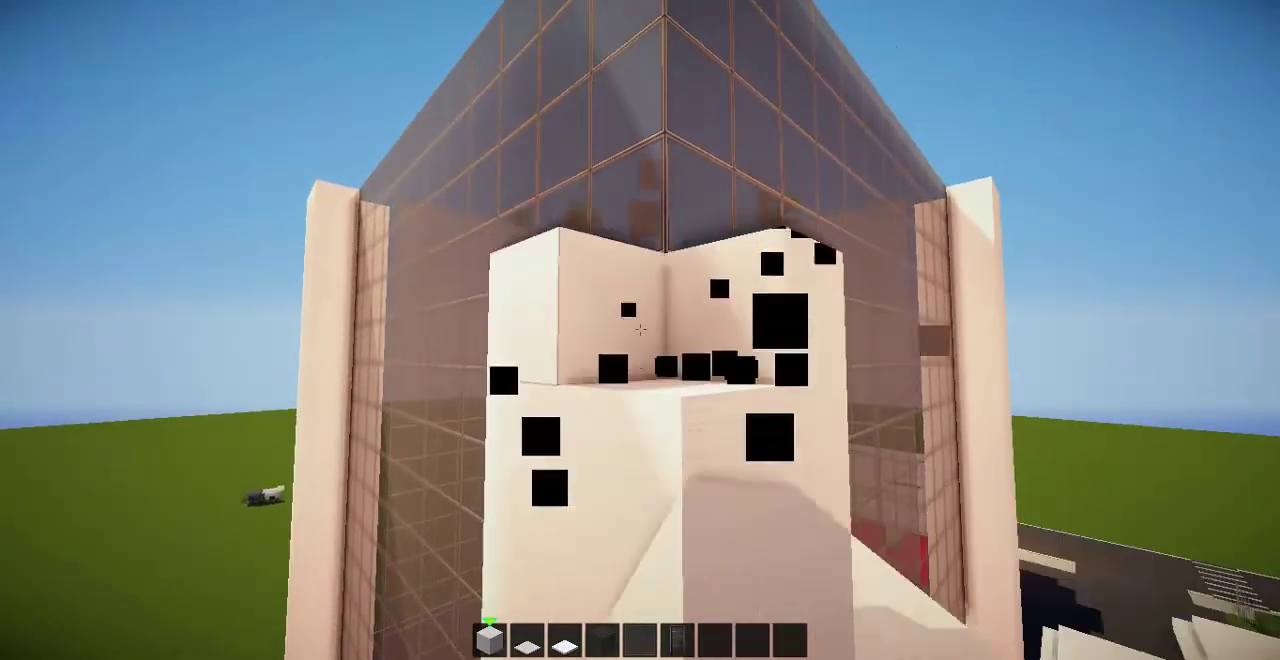
right_click(640, 330)
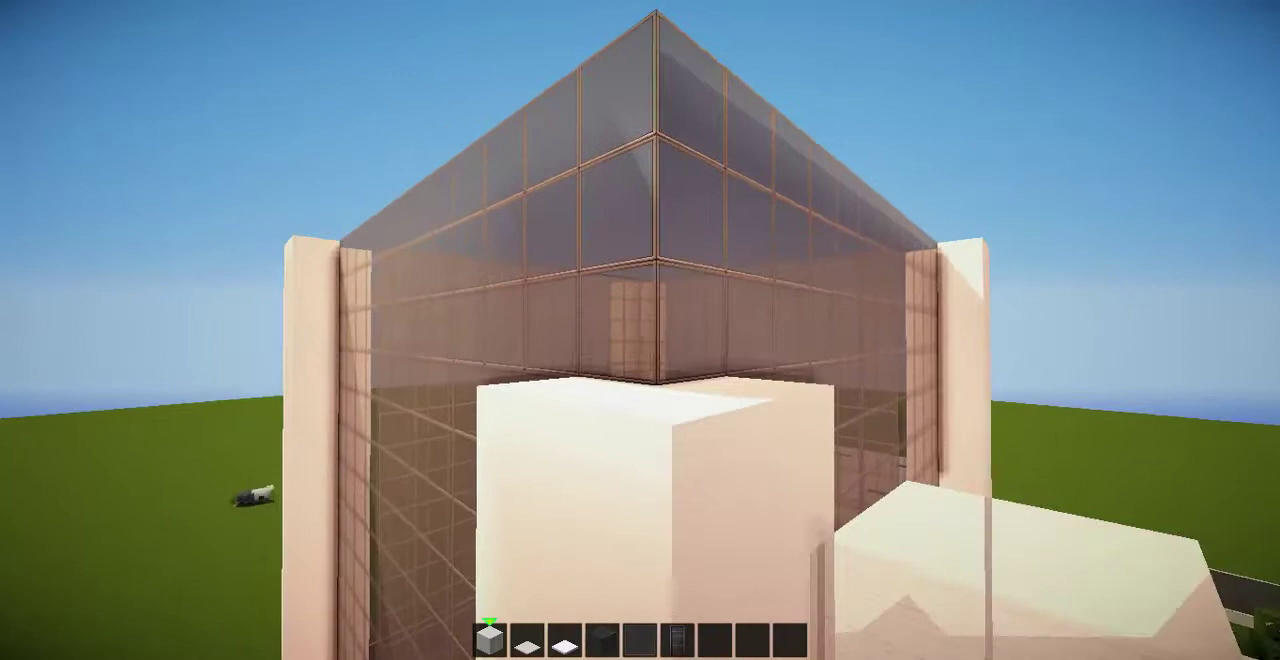
click(640, 330)
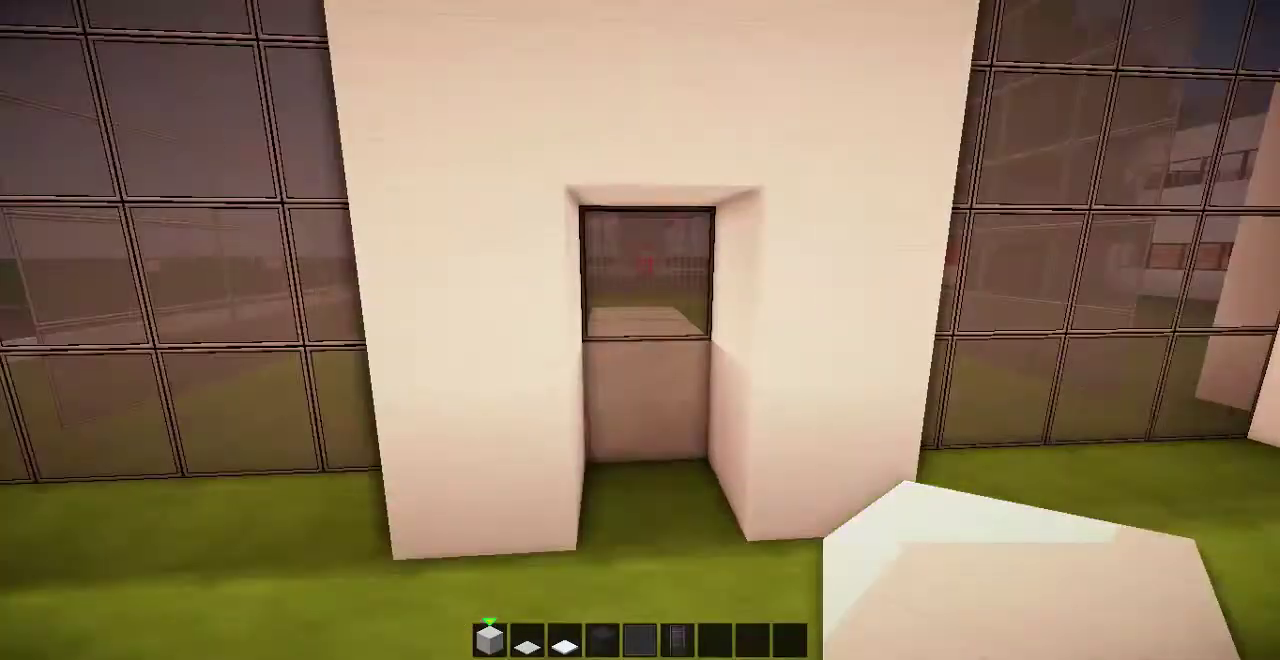
Break out the middle white blocks to leave a narrow doorway
click(640, 330)
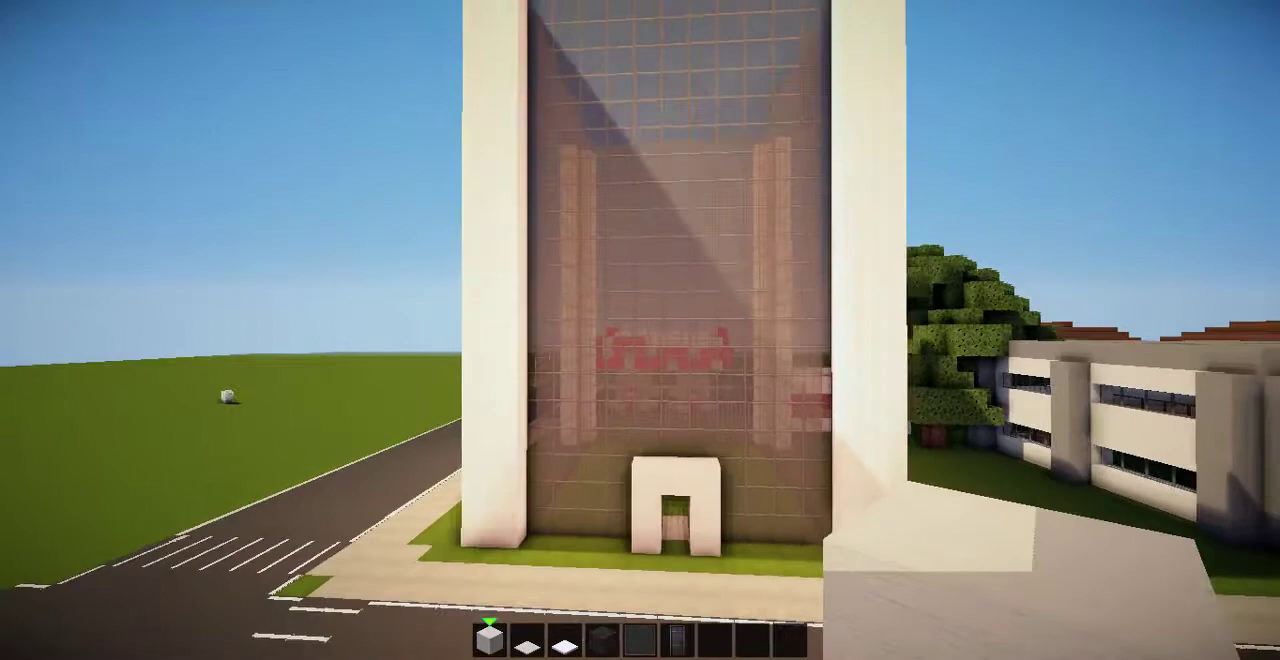
Lay white carpet strips along the window bases, filling each section up to the pillar
key(2)
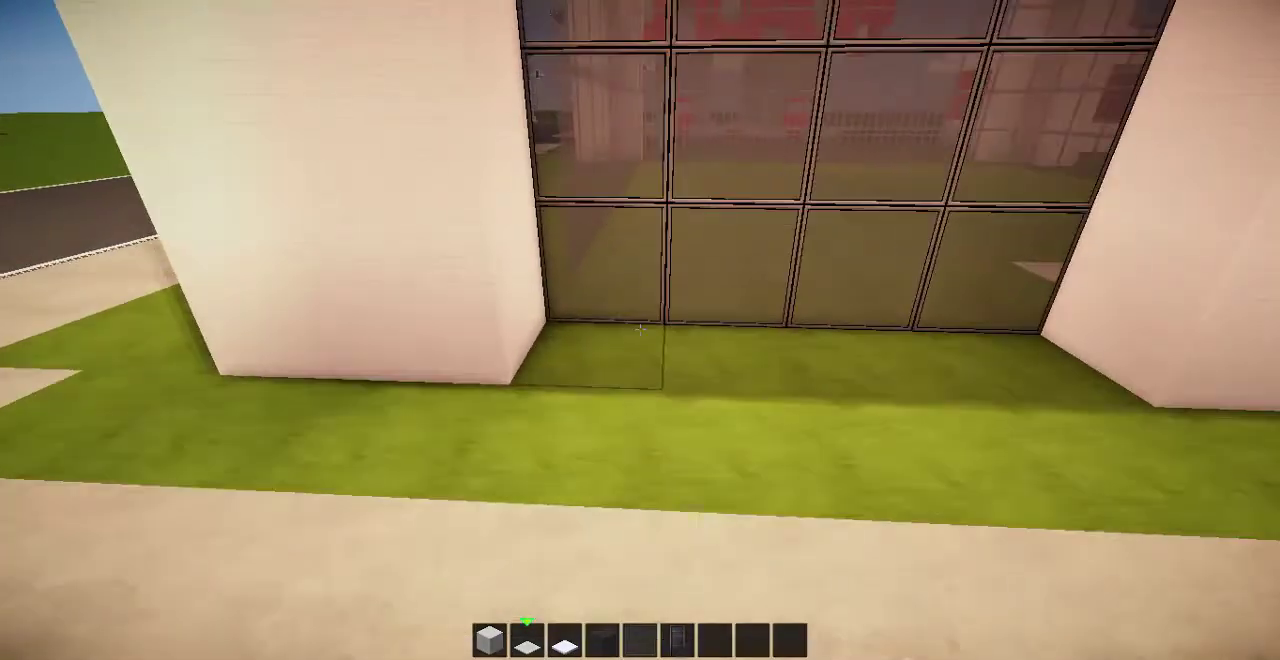
right_click(640, 330)
right_click(640, 330)
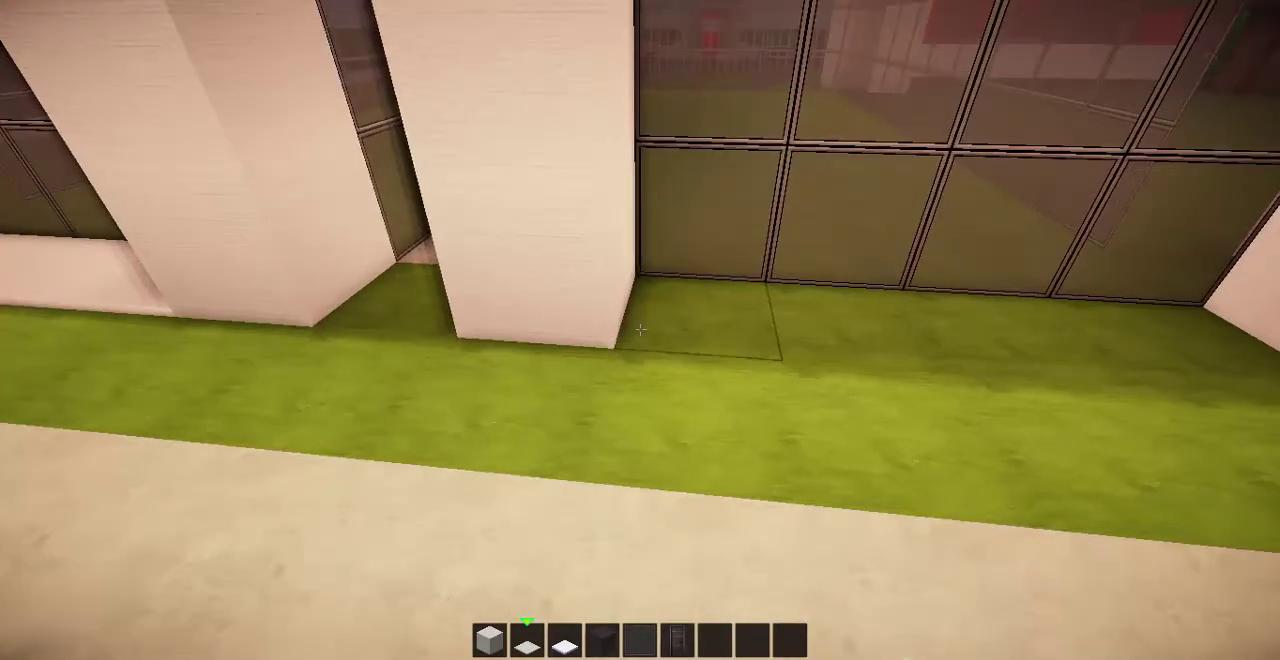
right_click(640, 330)
right_click(640, 330)
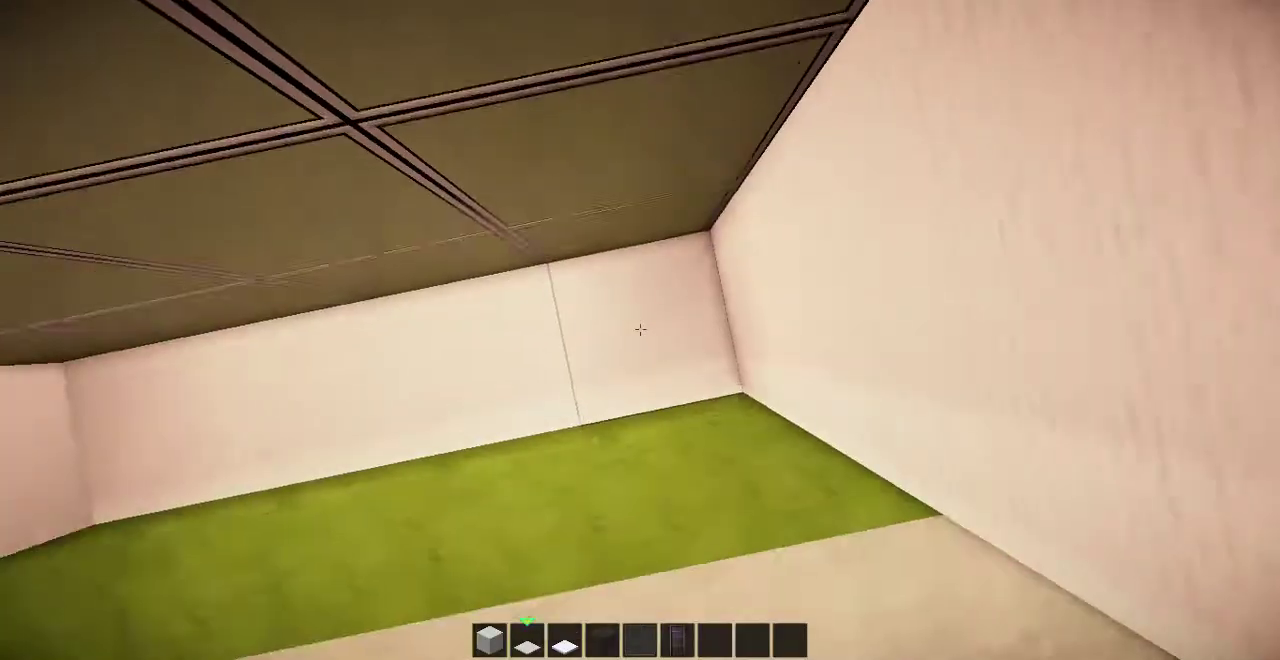
right_click(640, 330)
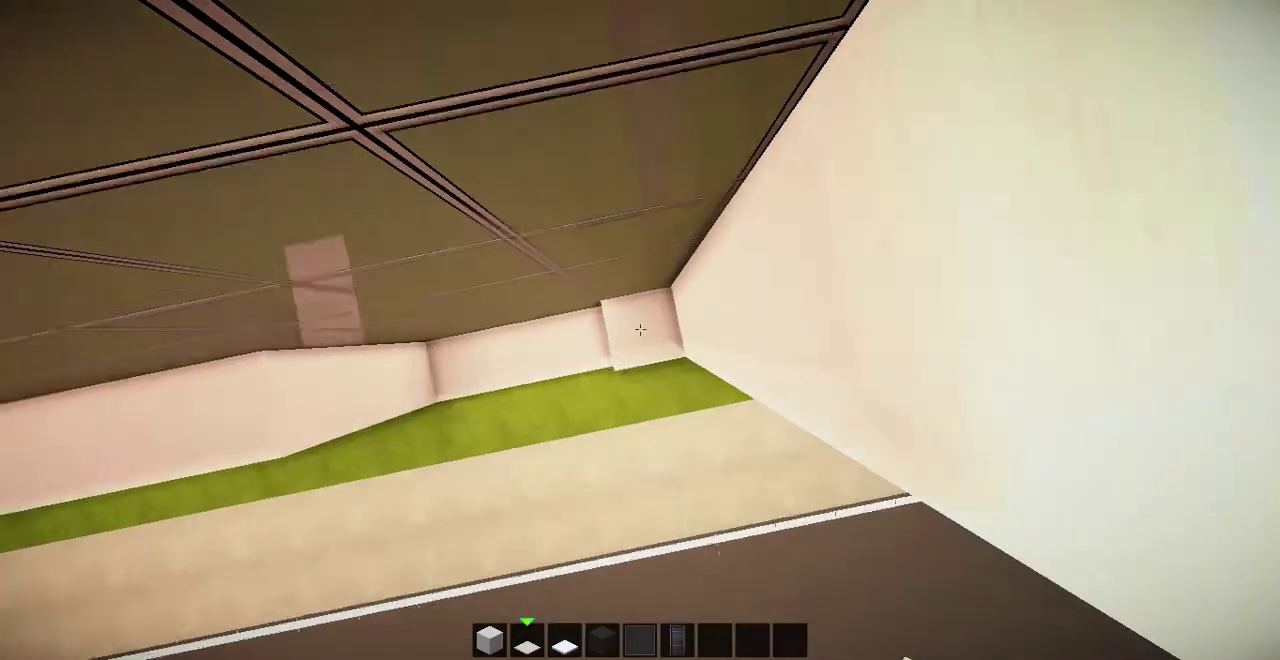
right_click(640, 330)
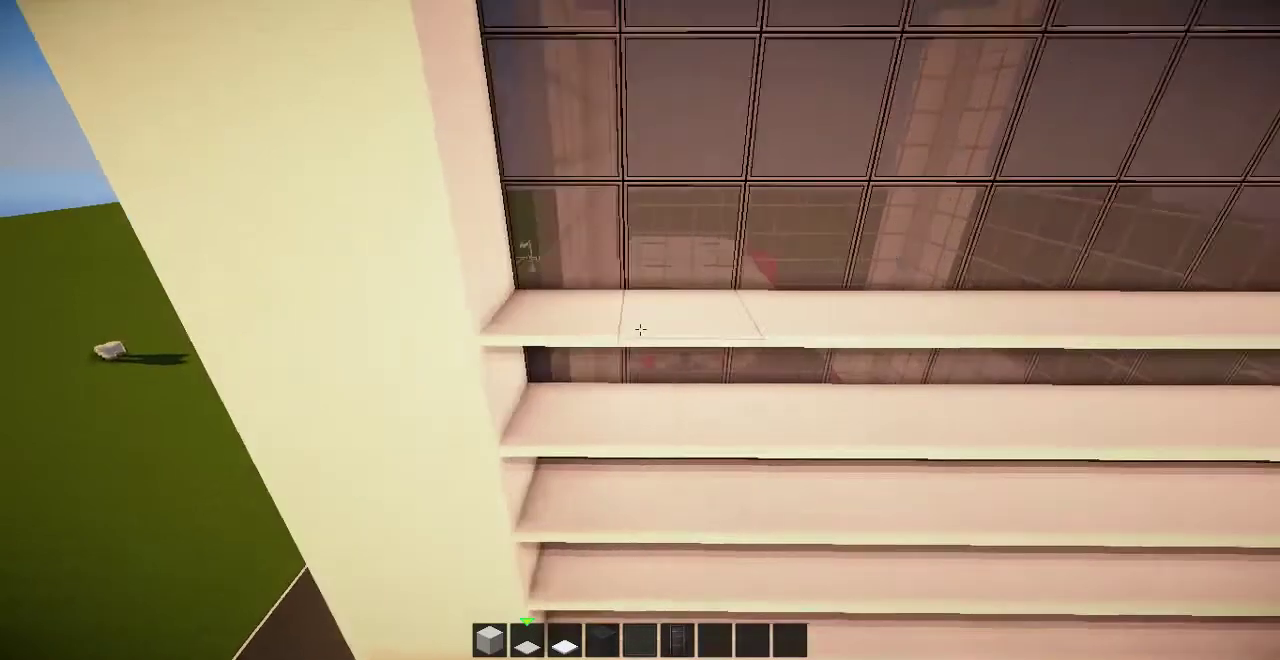
Add another white carpet ledge higher up the glass facade
right_click(640, 330)
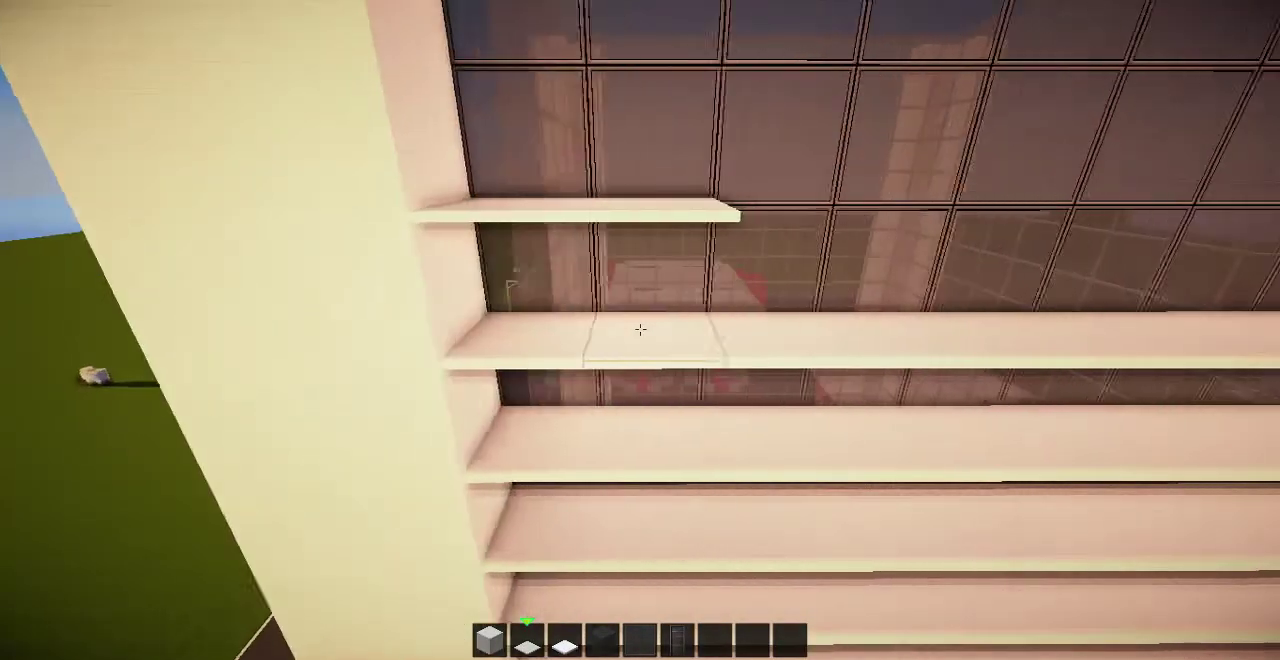